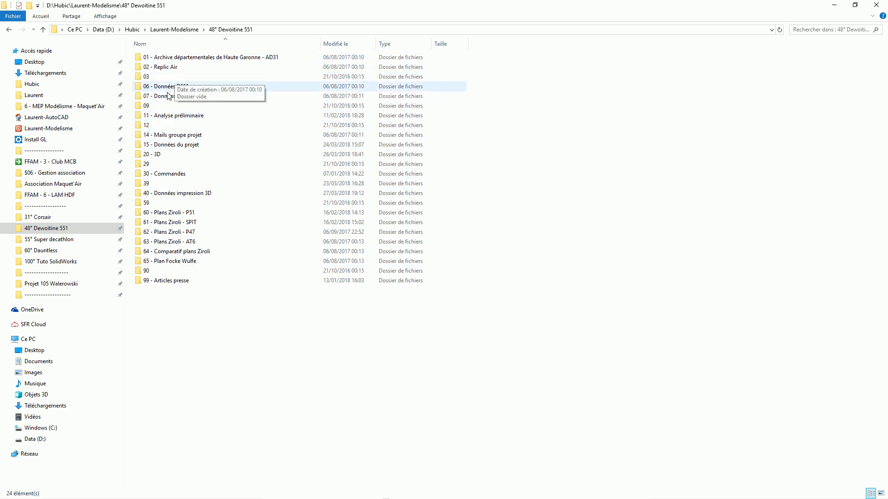
- Open the project's "20 - 3D" folder and look over its numbered subfolders, including Commerce, Radio and Pilote
{"action": "left_click", "coordinate": [163, 156]}
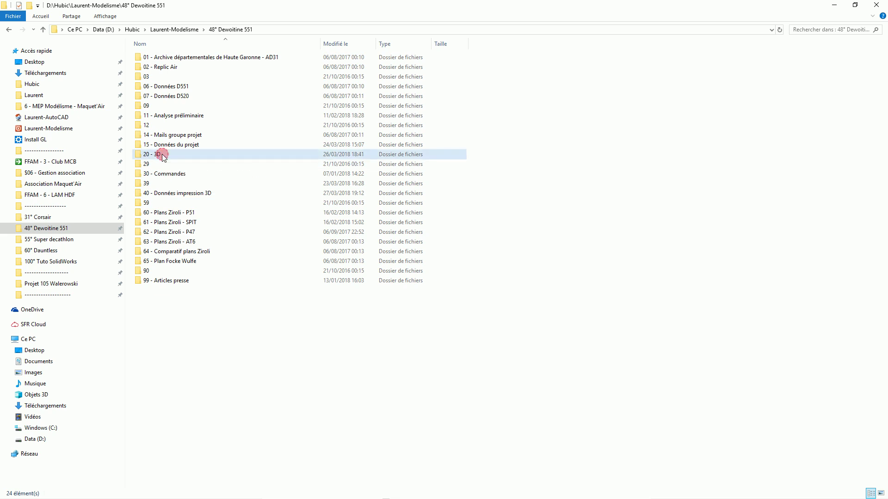
{"action": "double_click", "coordinate": [163, 157]}
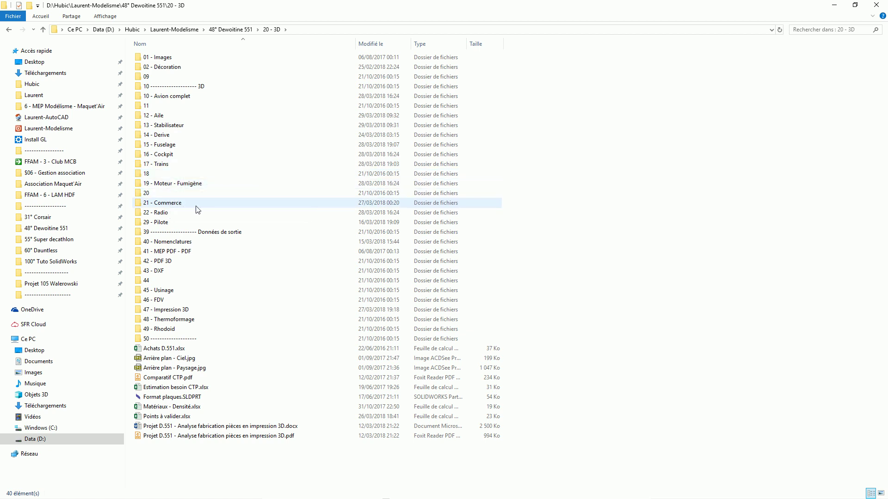
{"action": "mouse_move", "coordinate": [198, 209]}
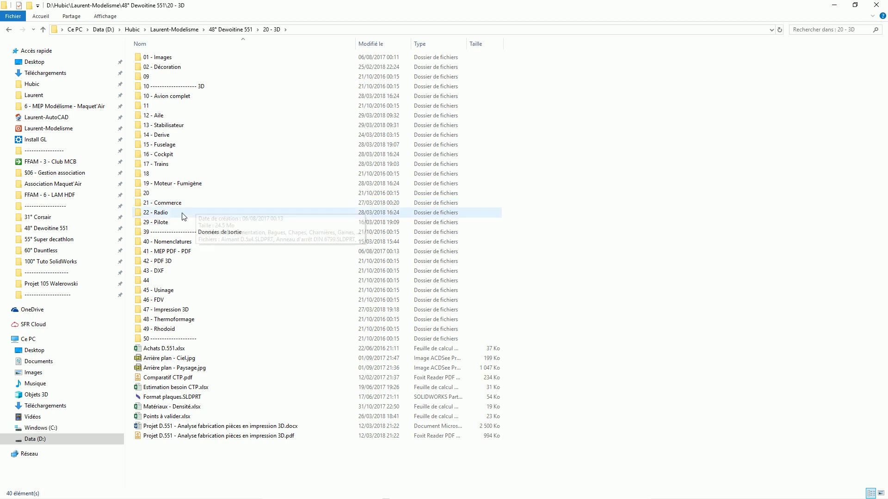
{"action": "mouse_move", "coordinate": [173, 217]}
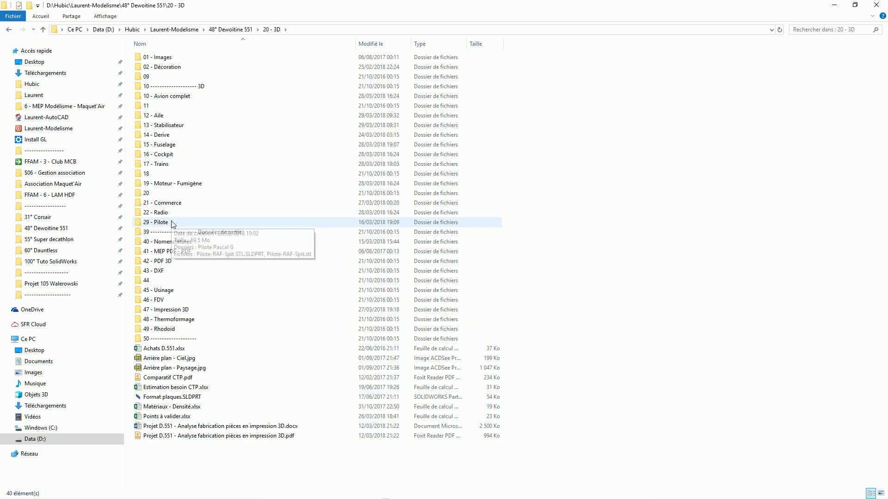
- Examine how the part and assembly files are named in the "12 - Aile" folder, and return to the "20 - 3D" folder
{"action": "double_click", "coordinate": [160, 118]}
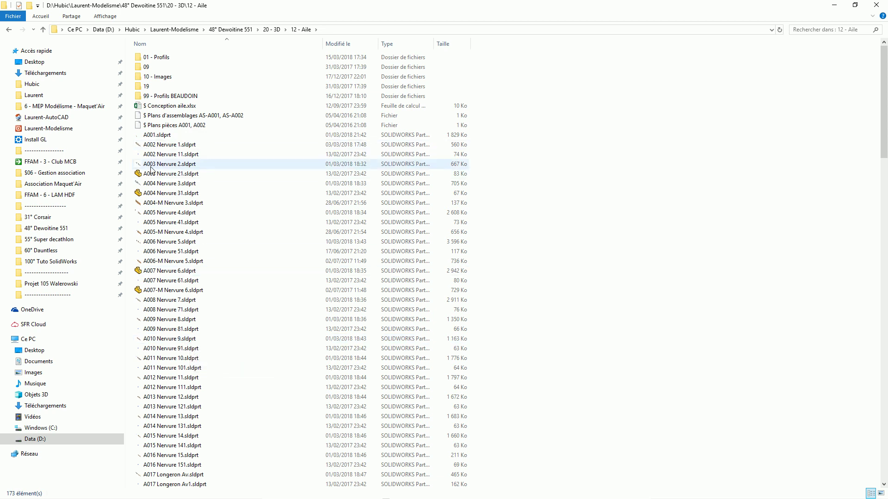
{"action": "mouse_move", "coordinate": [162, 147]}
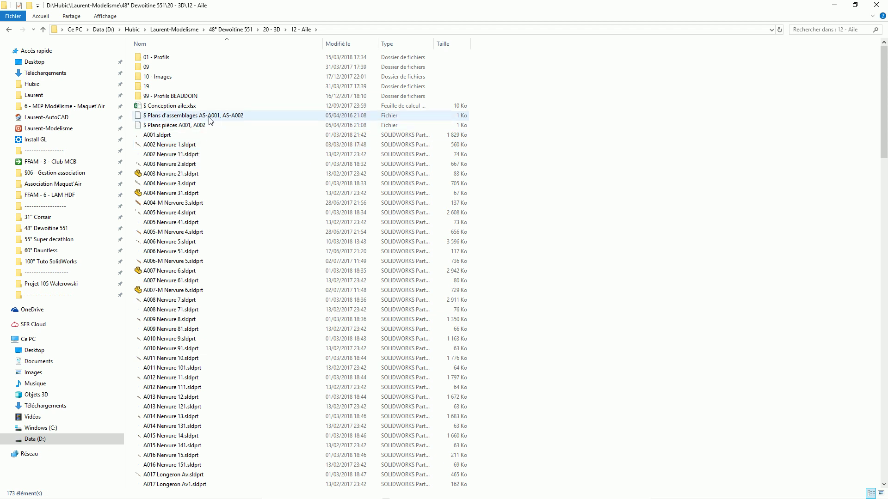
{"action": "mouse_move", "coordinate": [201, 122]}
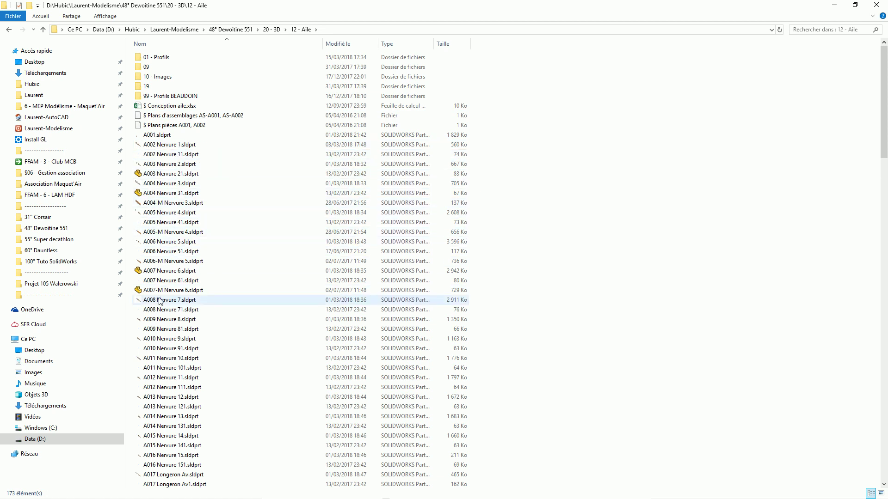
{"action": "scroll", "coordinate": [161, 302], "scroll_direction": "down", "scroll_amount": 6}
{"action": "scroll", "coordinate": [161, 301], "scroll_direction": "down", "scroll_amount": 16}
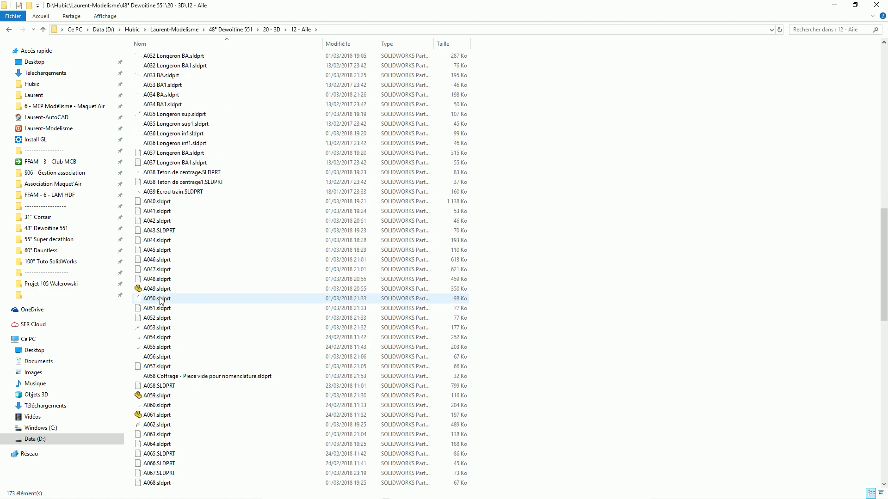
{"action": "scroll", "coordinate": [161, 301], "scroll_direction": "down", "scroll_amount": 20}
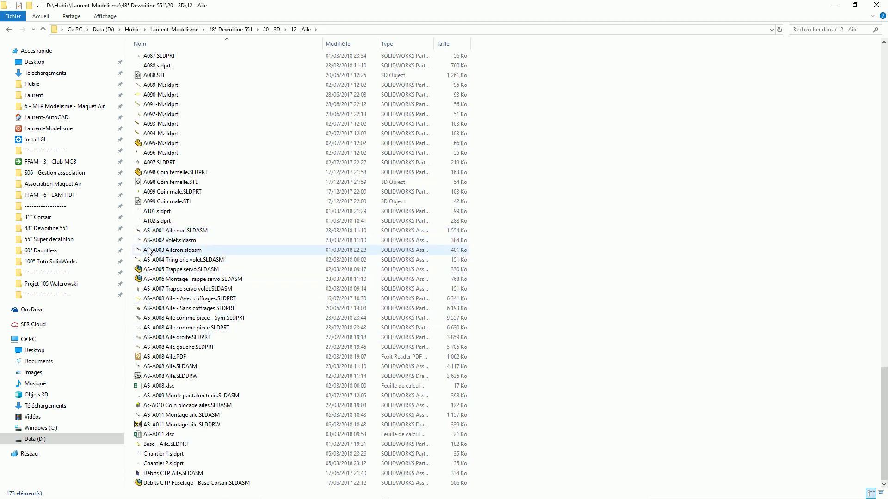
{"action": "scroll", "coordinate": [163, 246], "scroll_direction": "up", "scroll_amount": 20}
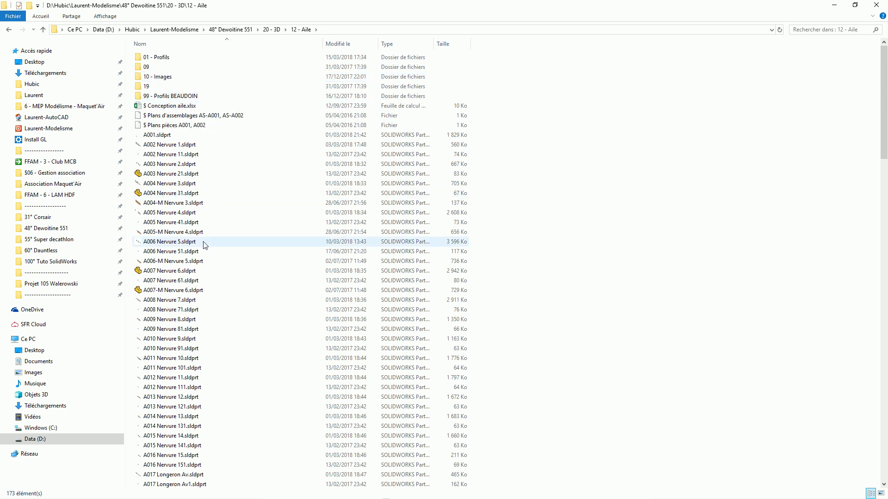
{"action": "key", "text": "BackSpace"}
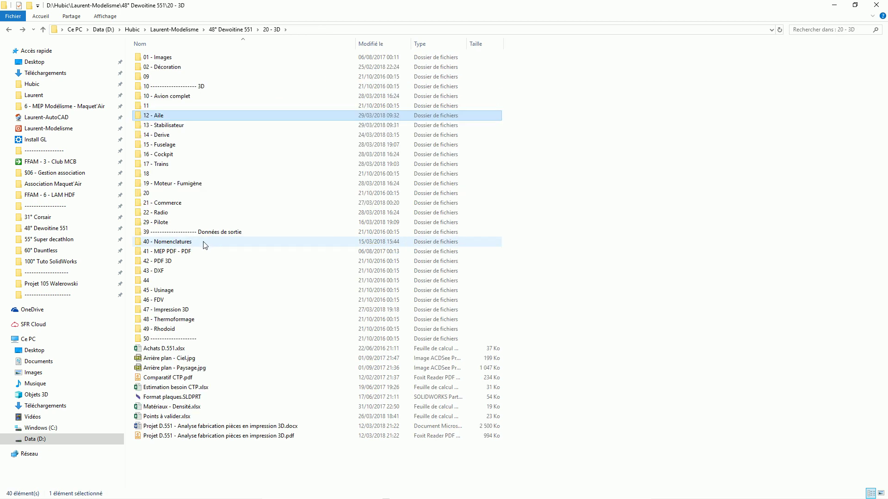
- Examine the part, drawing and assembly file names in the "13 - Stabilisateur" folder, and return to the "20 - 3D" folder
{"action": "double_click", "coordinate": [165, 125]}
{"action": "scroll", "coordinate": [173, 233], "scroll_direction": "down", "scroll_amount": 20}
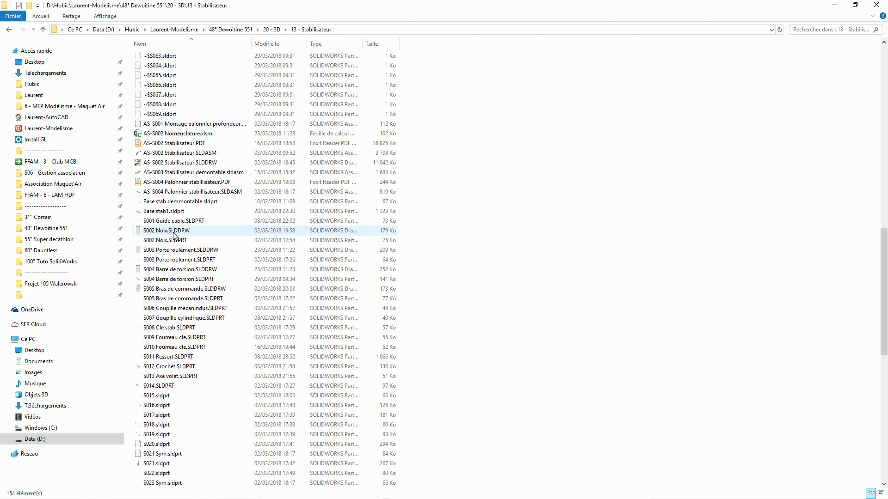
{"action": "scroll", "coordinate": [173, 234], "scroll_direction": "down", "scroll_amount": 8}
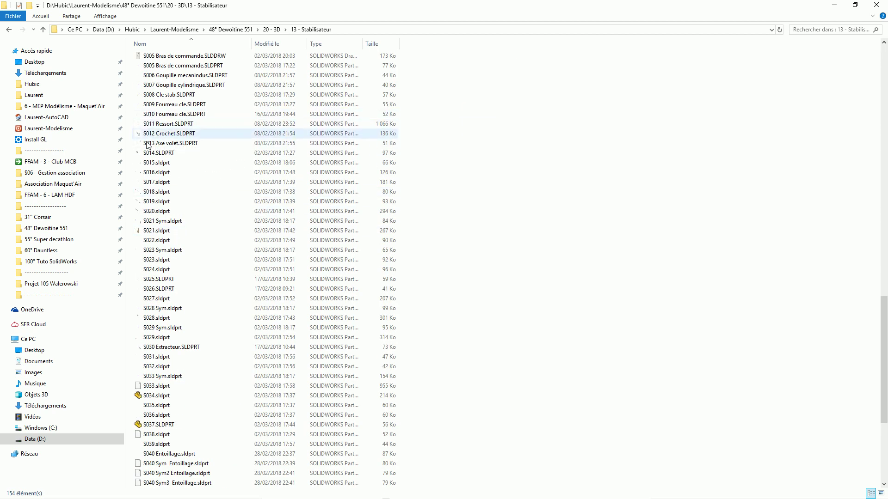
{"action": "scroll", "coordinate": [152, 185], "scroll_direction": "up", "scroll_amount": 10}
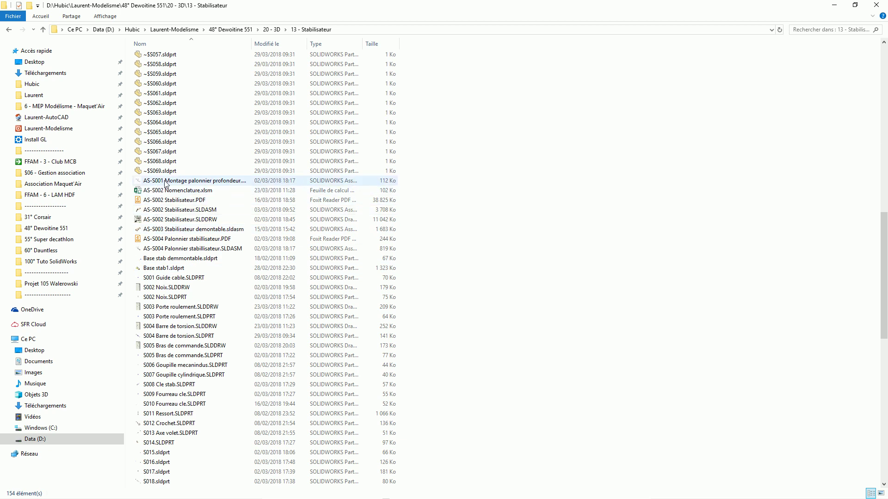
{"action": "key", "text": "BackSpace"}
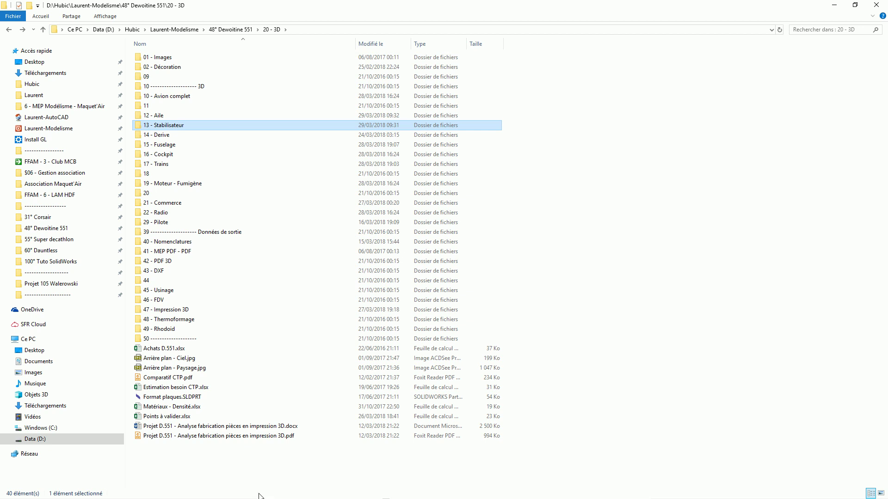
- Switch to SOLIDWORKS with the part S004 Barre de torsion
{"action": "key", "text": "super"}
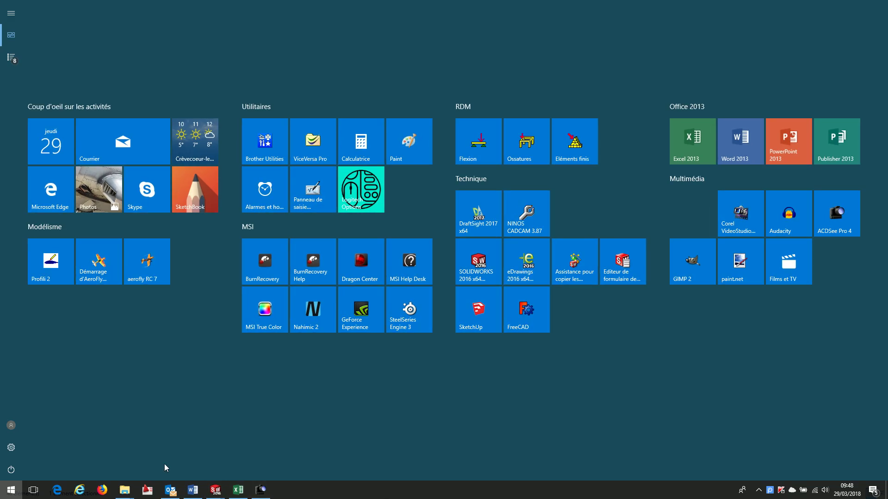
{"action": "mouse_move", "coordinate": [216, 491]}
{"action": "left_click", "coordinate": [184, 453]}
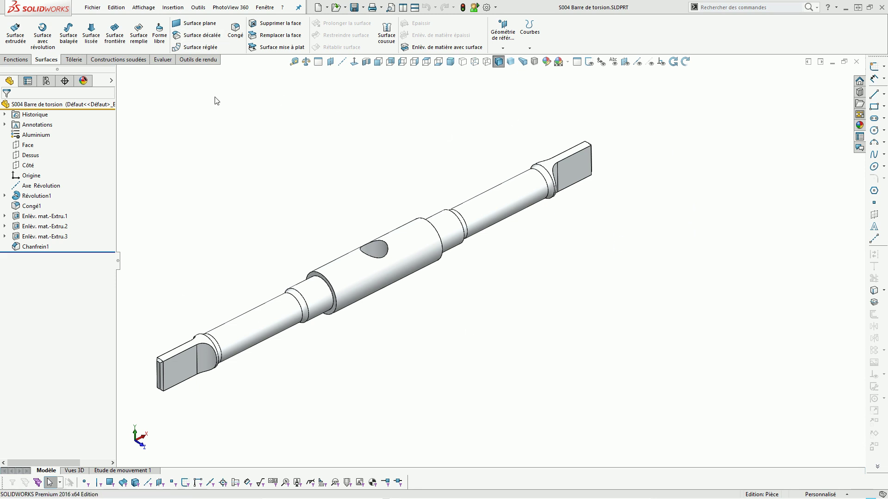
- Review the torsion bar's general custom properties and its configuration-specific properties in the file's summary information
{"action": "left_click", "coordinate": [474, 8]}
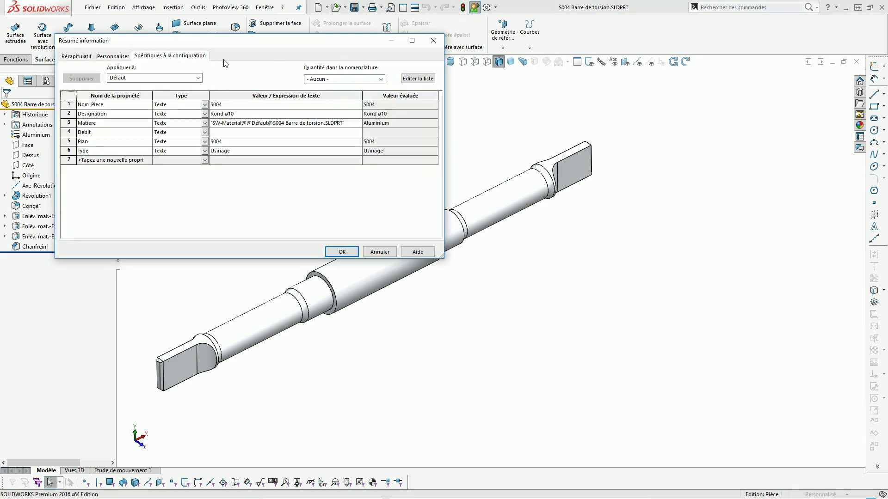
{"action": "left_click", "coordinate": [114, 56]}
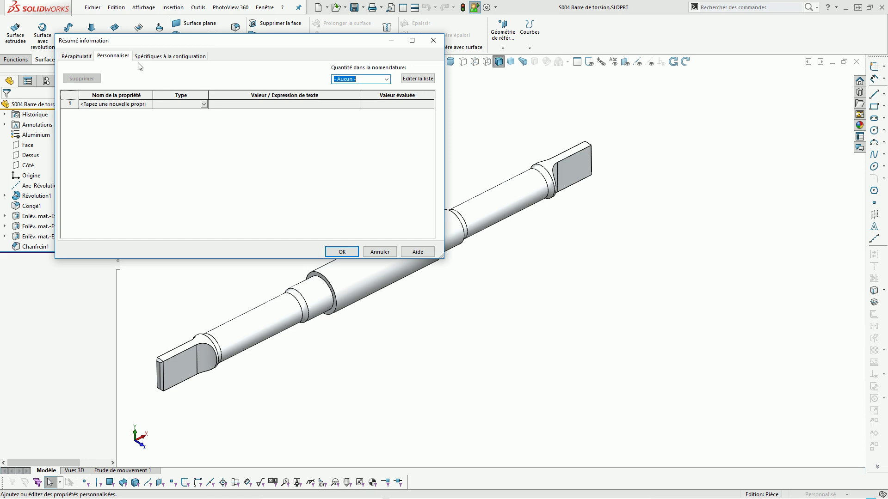
{"action": "left_click", "coordinate": [152, 57]}
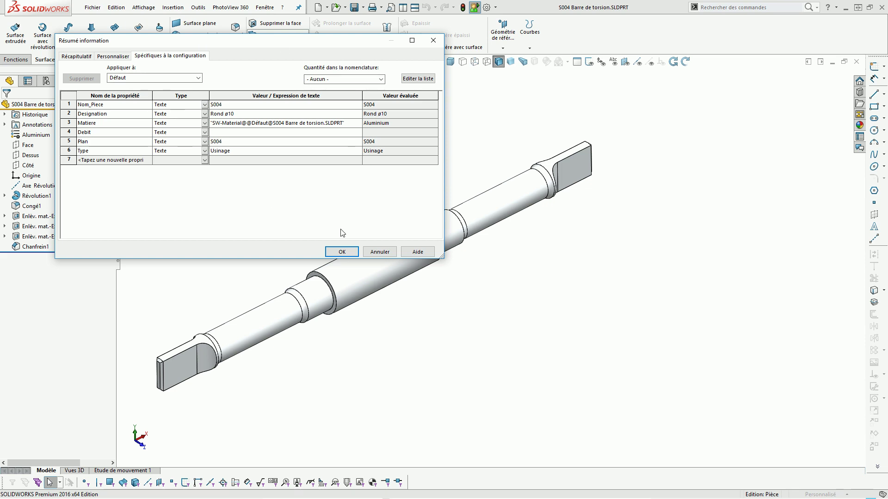
{"action": "left_click", "coordinate": [340, 253]}
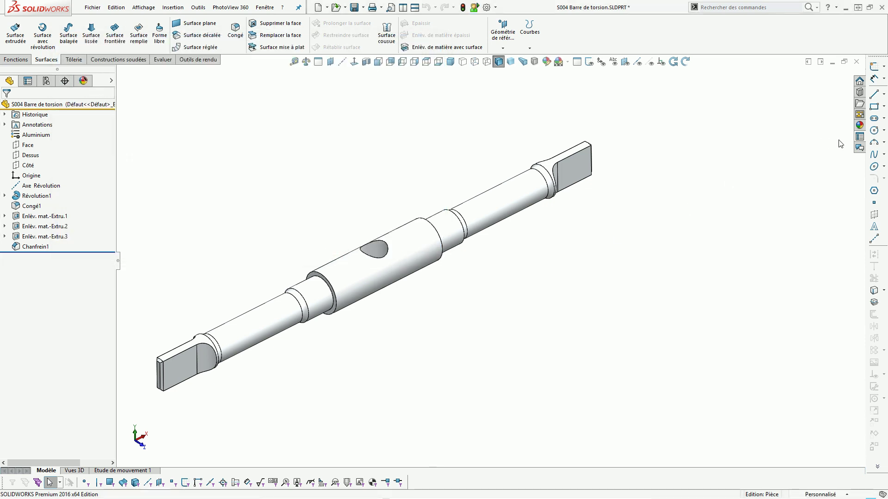
- Show the part's custom property form, locate the Editeur de formulaire de propriétés 2016 application, and return to the S004 part
{"action": "left_click", "coordinate": [859, 138]}
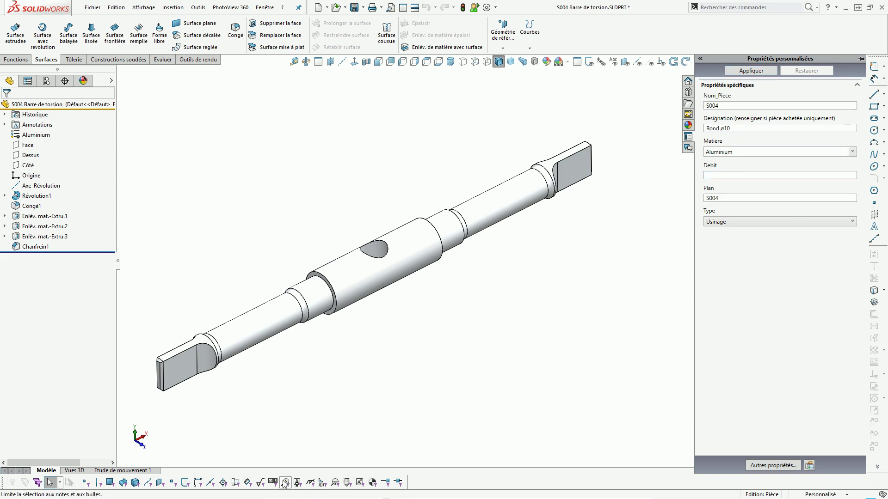
{"action": "key", "text": "super"}
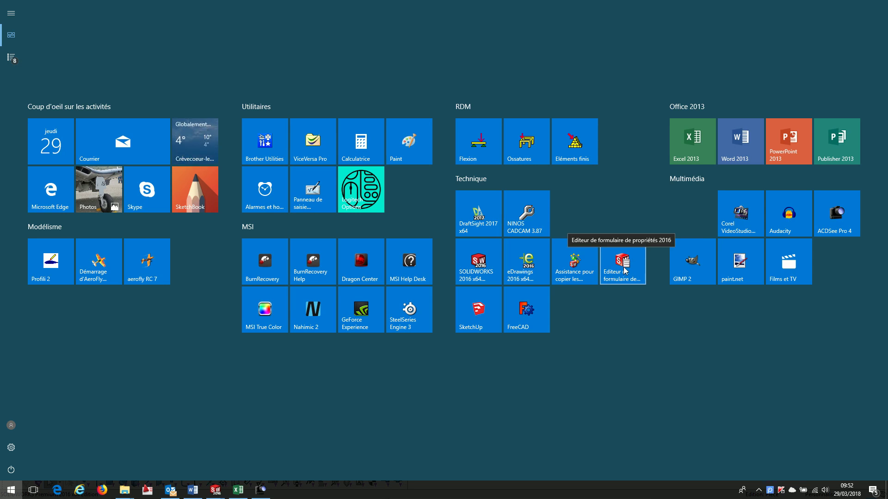
{"action": "mouse_move", "coordinate": [216, 490]}
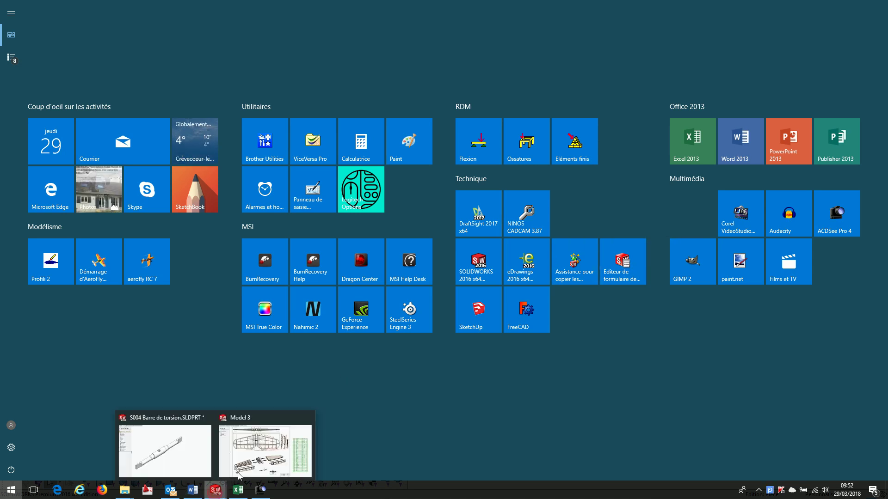
{"action": "left_click", "coordinate": [202, 462]}
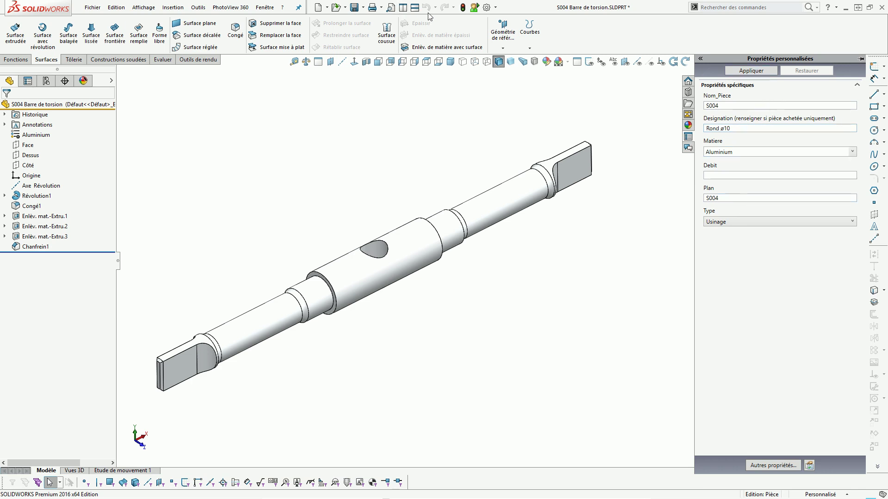
- Compare the configuration-specific properties in the file's summary information with the fields of the custom property form
{"action": "left_click", "coordinate": [474, 7]}
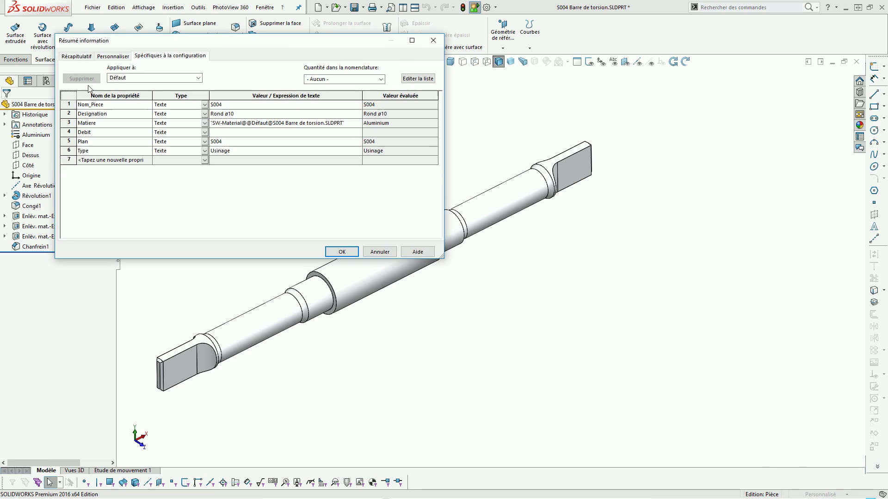
{"action": "left_click", "coordinate": [342, 252]}
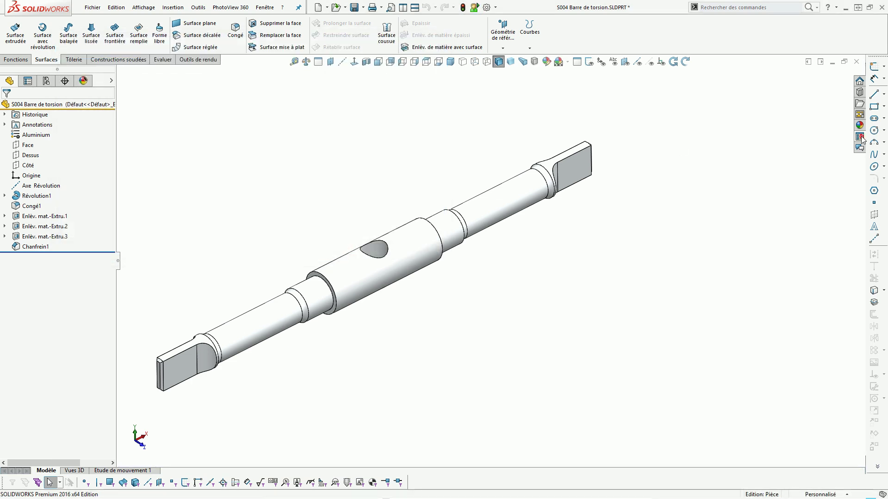
{"action": "left_click", "coordinate": [859, 137]}
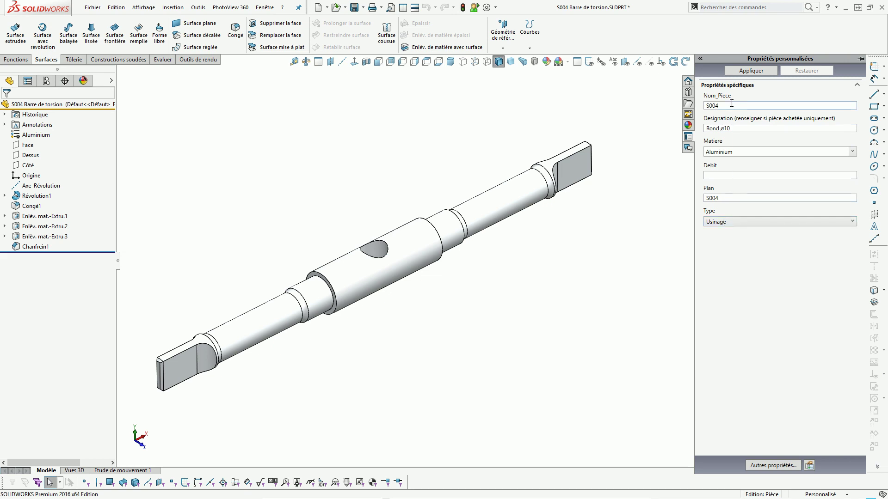
{"action": "left_click", "coordinate": [361, 174]}
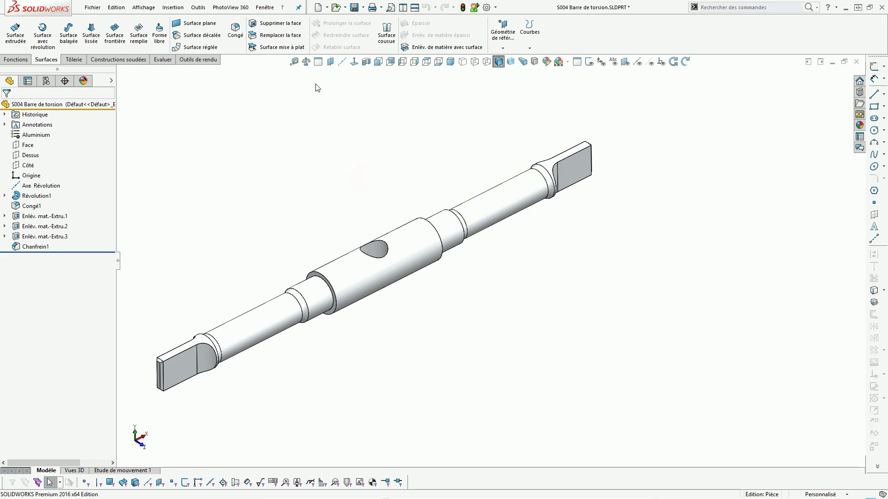
- Examine the mass properties of the torsion bar
{"action": "left_click", "coordinate": [305, 61]}
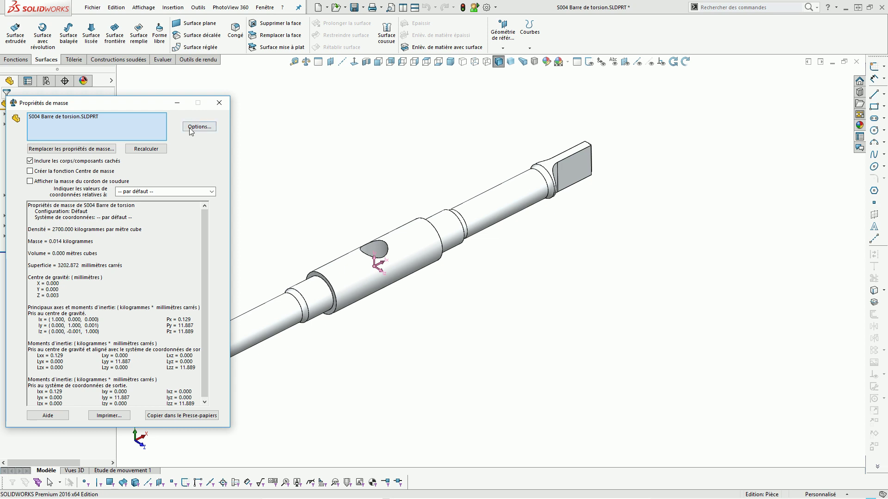
{"action": "left_click", "coordinate": [218, 103]}
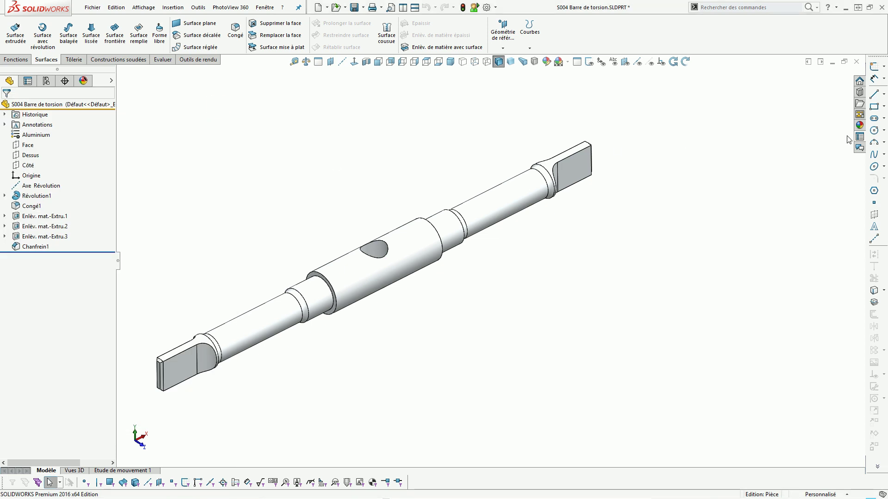
- Open the material editor from the part's Matiere custom property and list the categories of the Matériaux personnalisés library
{"action": "left_click", "coordinate": [861, 138]}
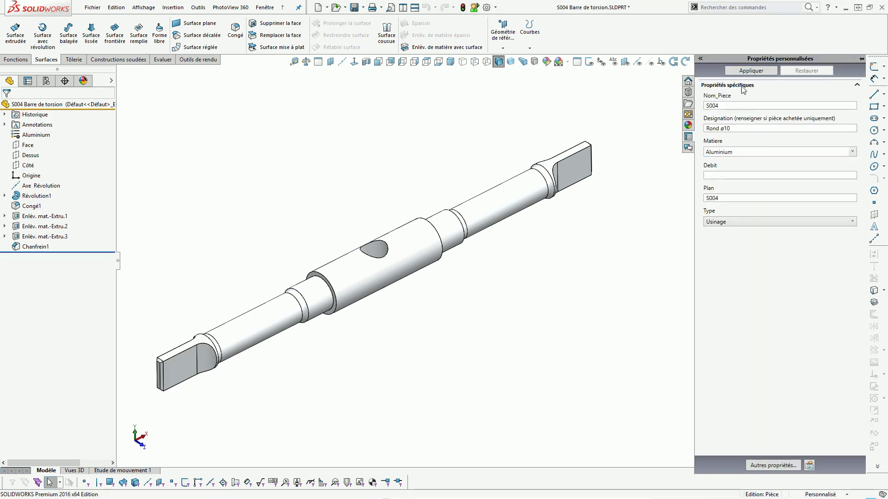
{"action": "left_click", "coordinate": [852, 152]}
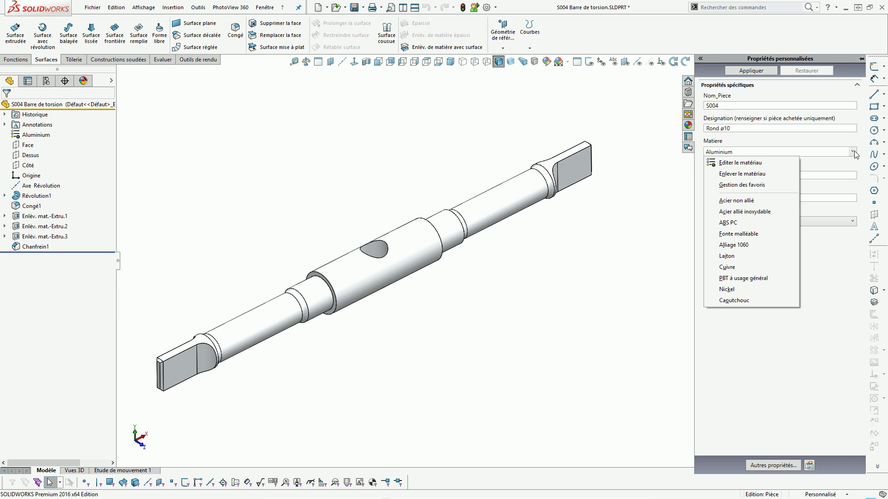
{"action": "left_click", "coordinate": [730, 163]}
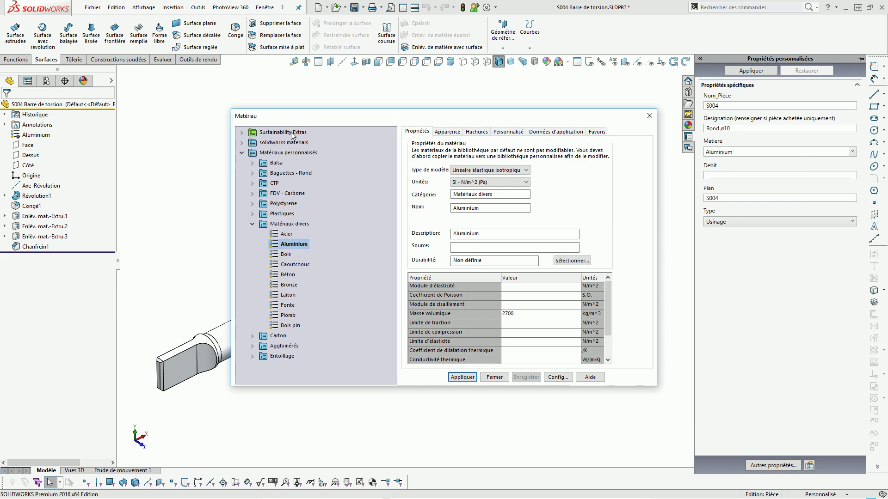
{"action": "left_click", "coordinate": [241, 153]}
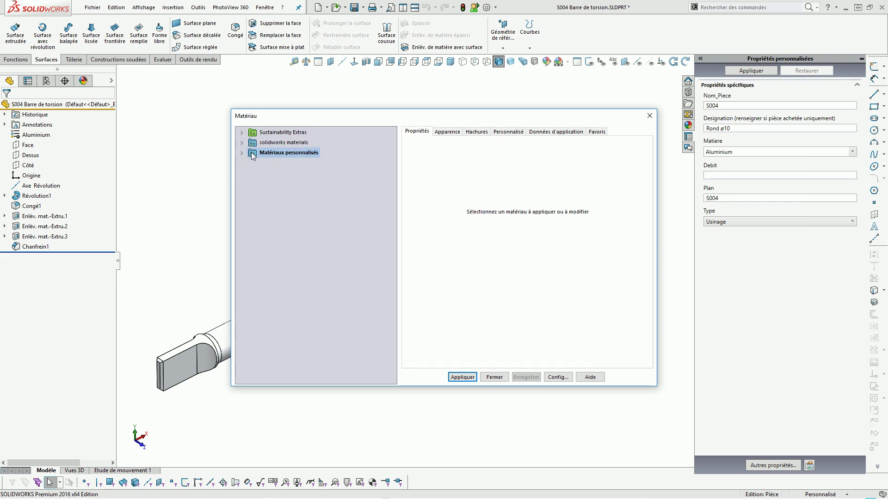
{"action": "left_click", "coordinate": [241, 153]}
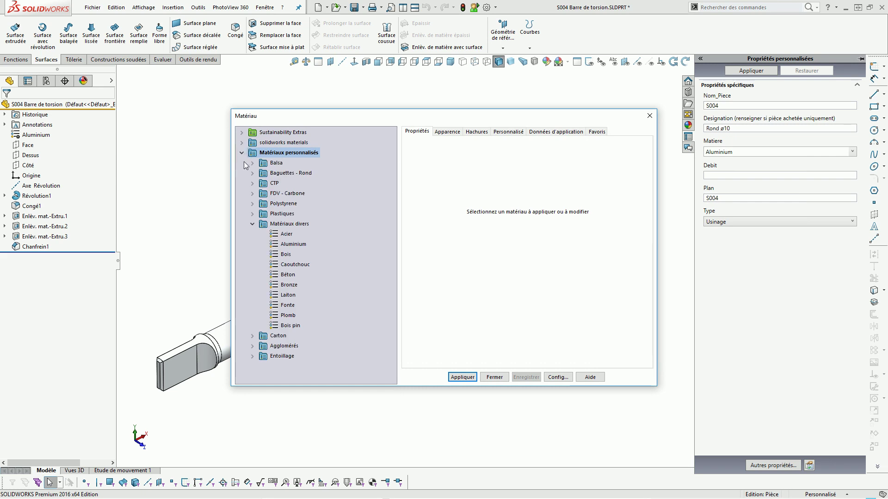
{"action": "left_click", "coordinate": [251, 223]}
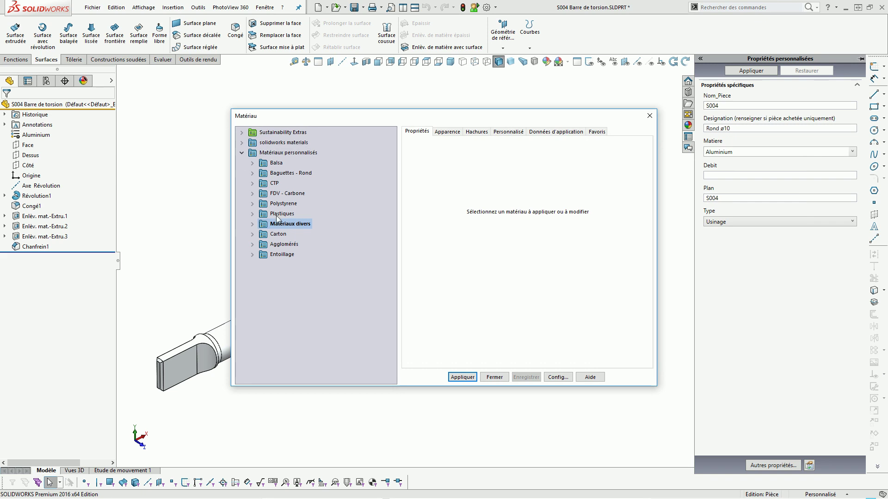
- Expand the Balsa category and compare the density values of Balsa 10/10, Balsa 30/10 and Balsa 100/10
{"action": "left_click", "coordinate": [252, 162]}
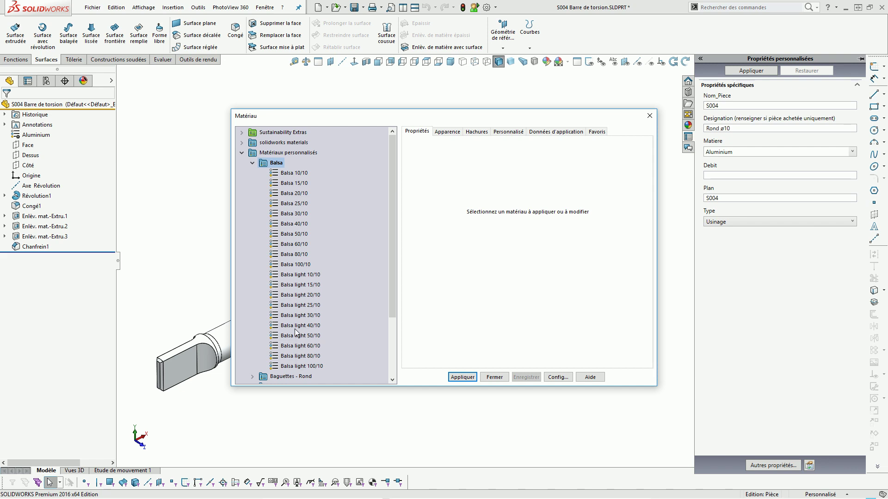
{"action": "mouse_move", "coordinate": [301, 174]}
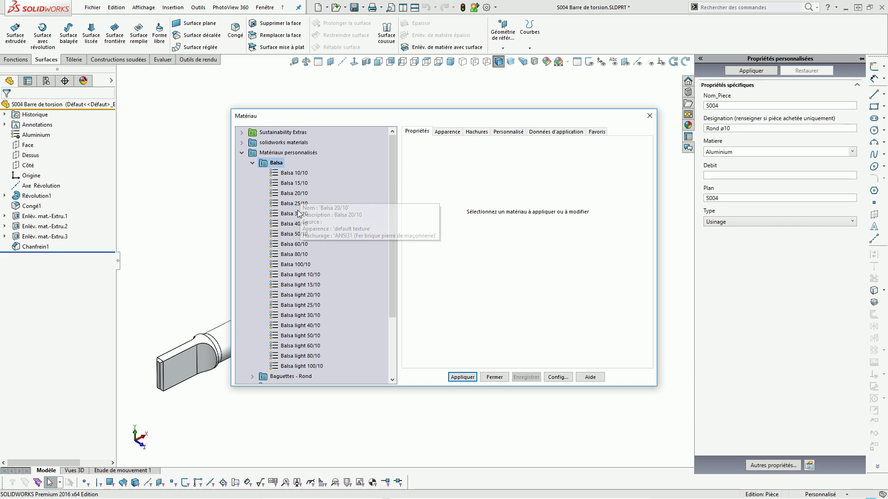
{"action": "left_click", "coordinate": [296, 174]}
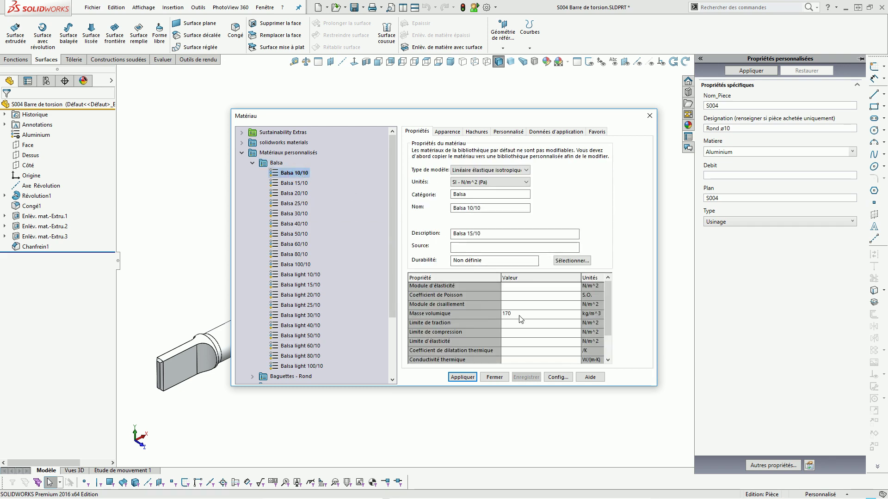
{"action": "left_click", "coordinate": [298, 214]}
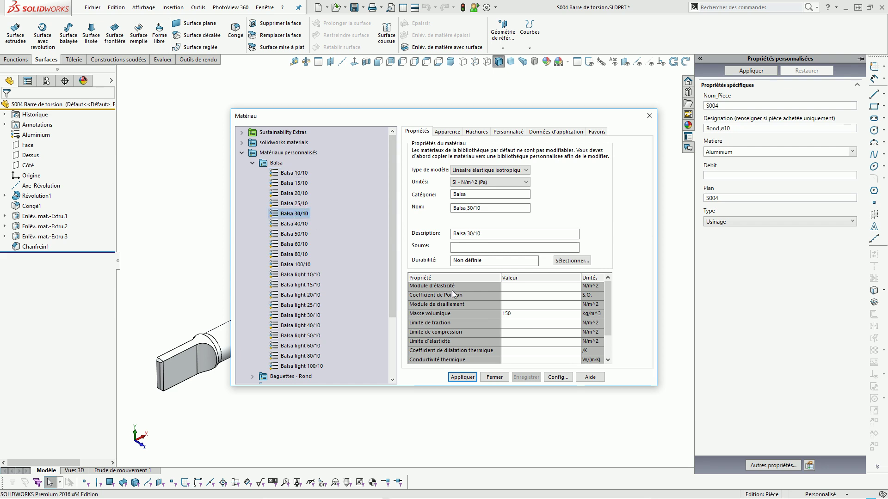
{"action": "left_click", "coordinate": [307, 265]}
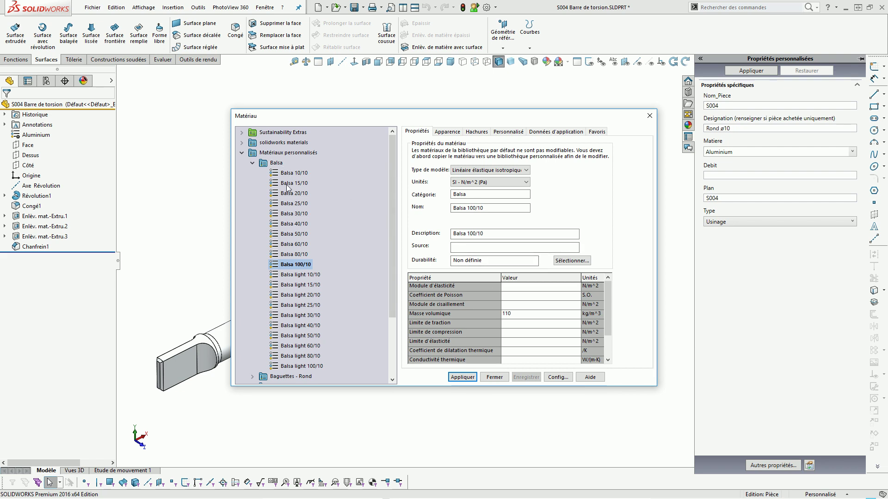
{"action": "left_click", "coordinate": [515, 316]}
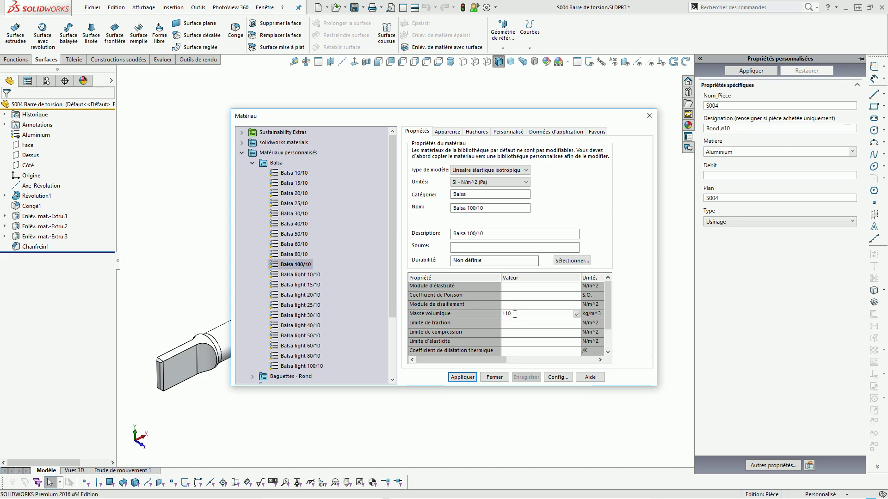
- Check the appearance assigned to Balsa 100/10 and compare the densities of Balsa 20/10 and Balsa light 20/10
{"action": "left_click", "coordinate": [449, 132]}
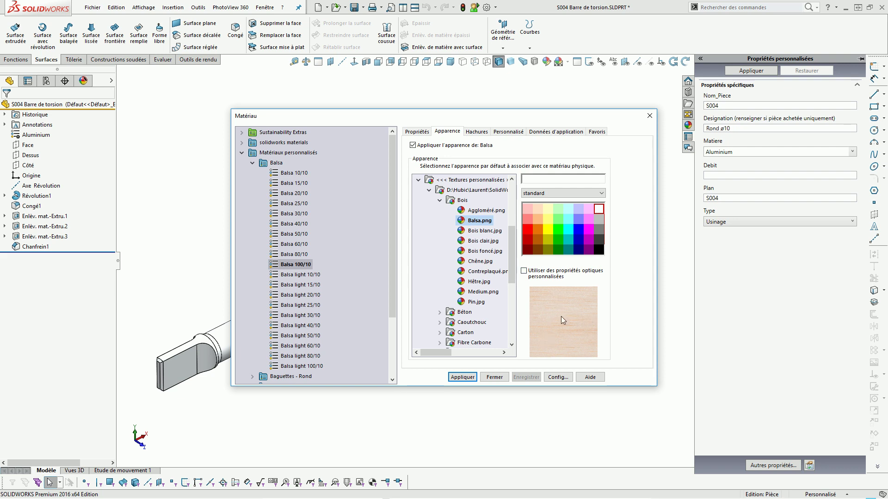
{"action": "left_click", "coordinate": [417, 132]}
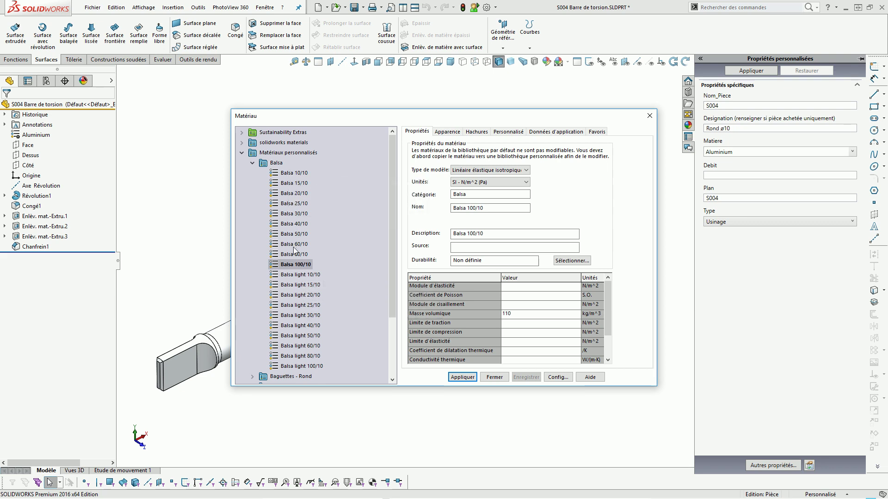
{"action": "left_click", "coordinate": [294, 194]}
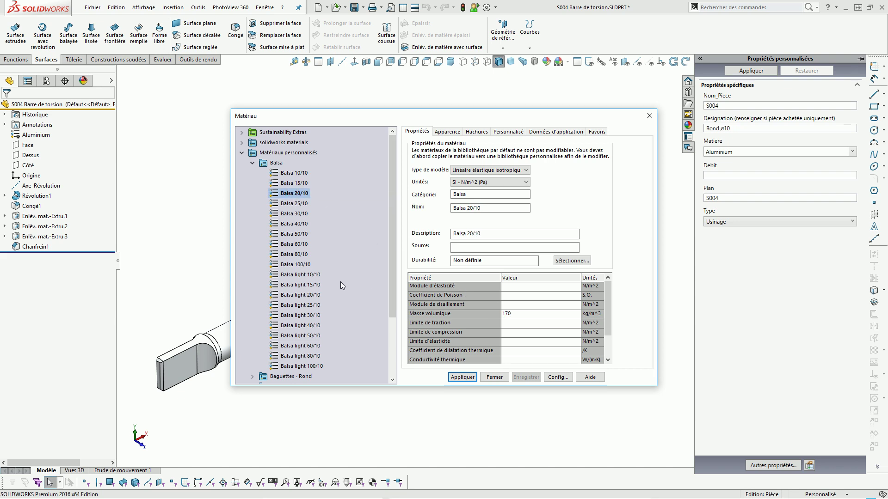
{"action": "left_click", "coordinate": [293, 296]}
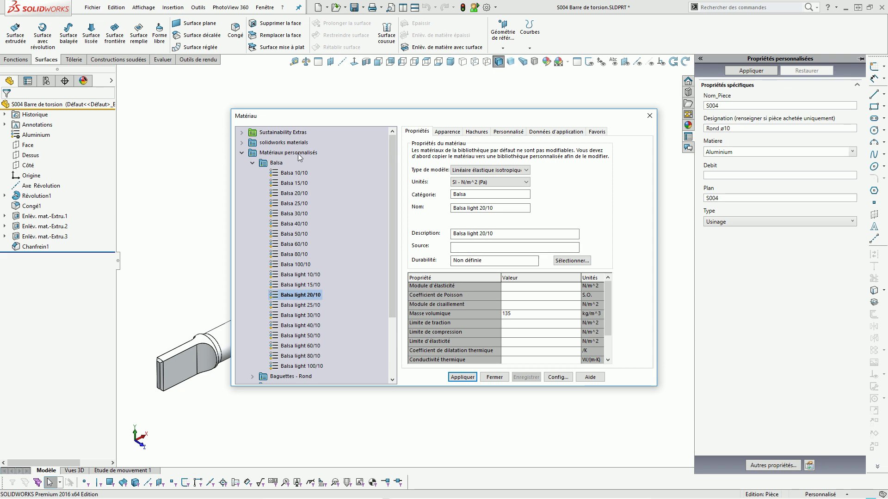
{"action": "left_click", "coordinate": [252, 164]}
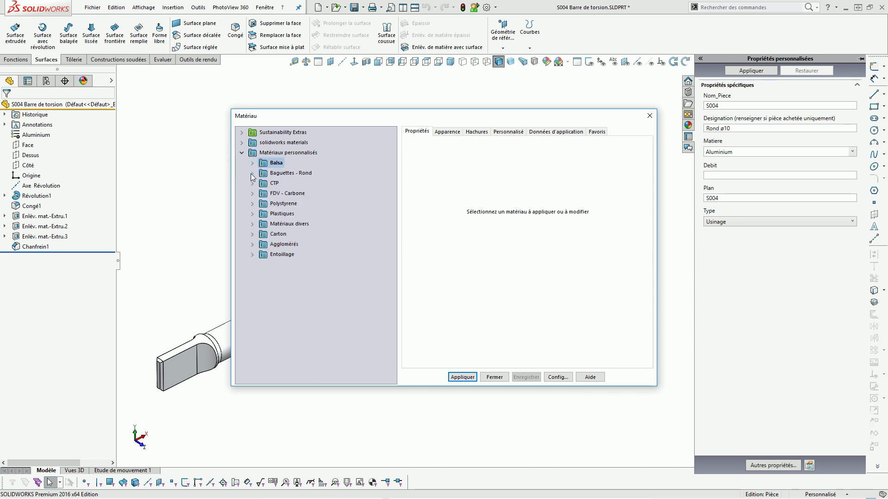
- Review the properties of Baguette balsa, Baguette bois dur and Rond bois dur in the Baguettes - Rond category
{"action": "left_click", "coordinate": [252, 174]}
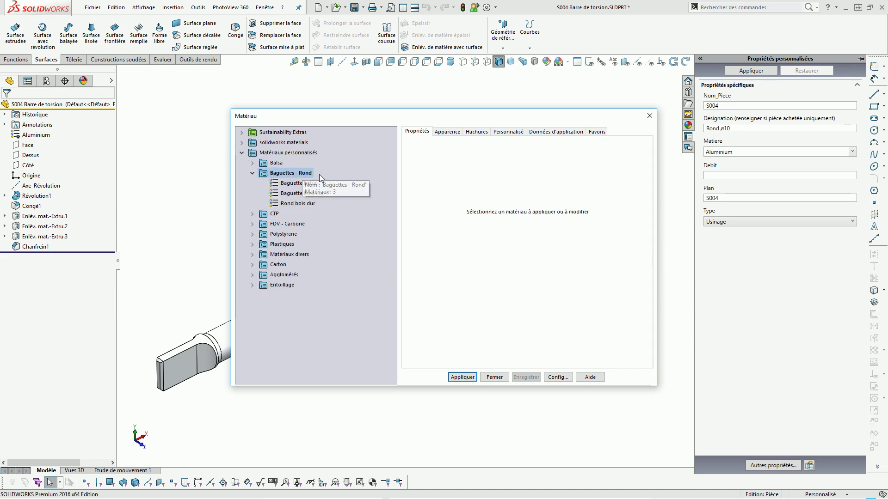
{"action": "left_click", "coordinate": [301, 183]}
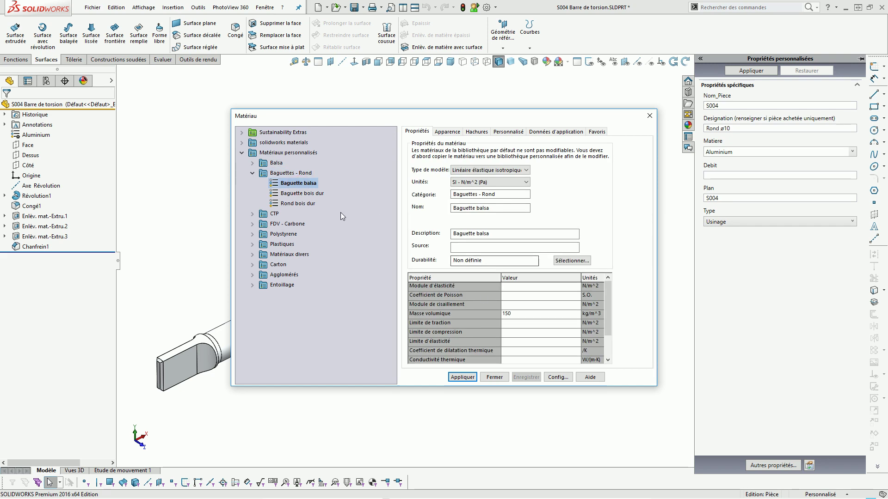
{"action": "left_click", "coordinate": [313, 195]}
{"action": "left_click", "coordinate": [301, 206]}
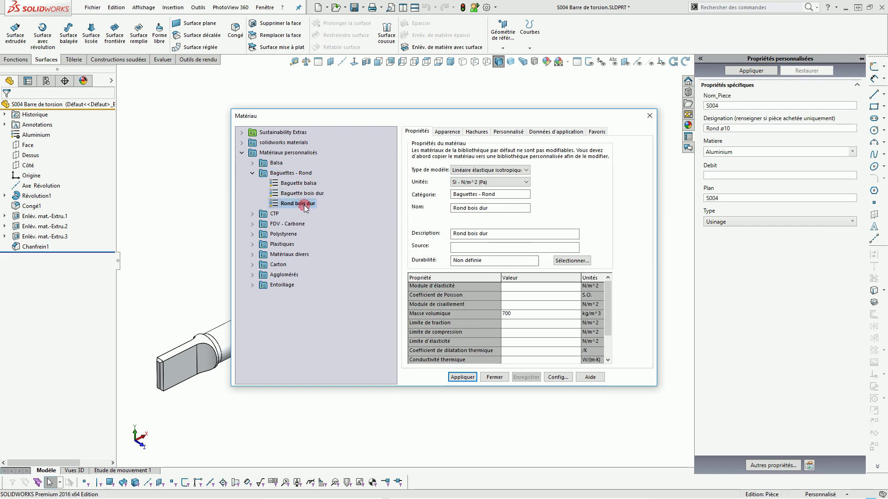
- Examine the materials listed in the CTP and FDV - Carbone categories of the custom library
{"action": "left_click", "coordinate": [252, 213]}
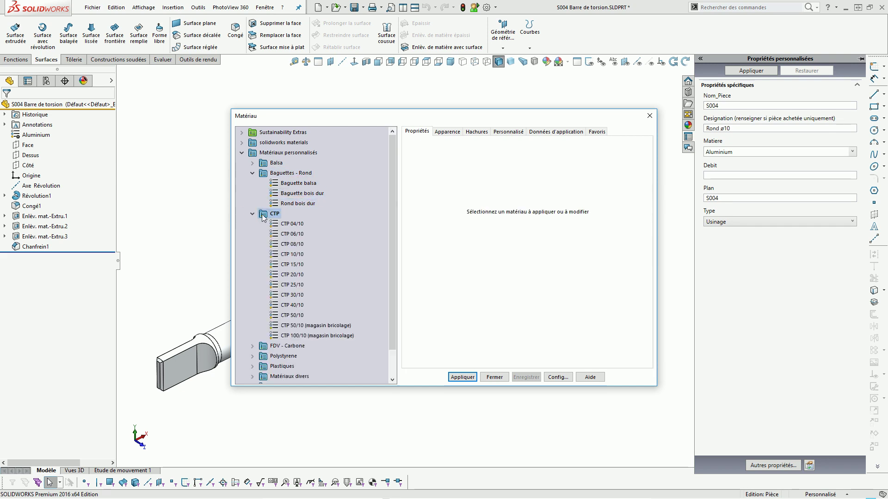
{"action": "left_click", "coordinate": [252, 213]}
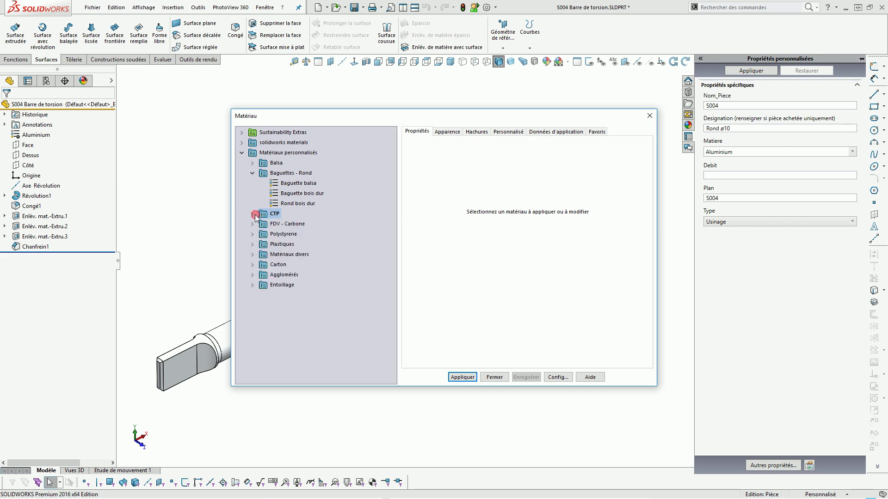
{"action": "left_click", "coordinate": [252, 224]}
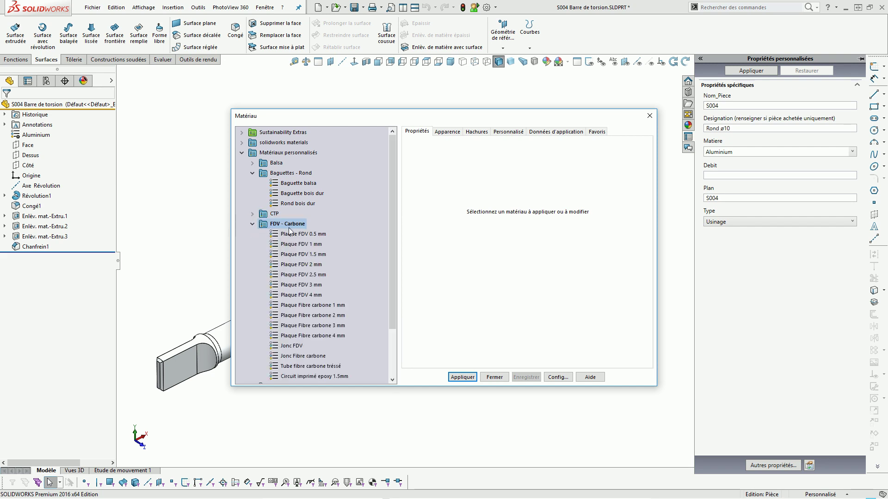
{"action": "scroll", "coordinate": [300, 279], "scroll_direction": "down", "scroll_amount": 2}
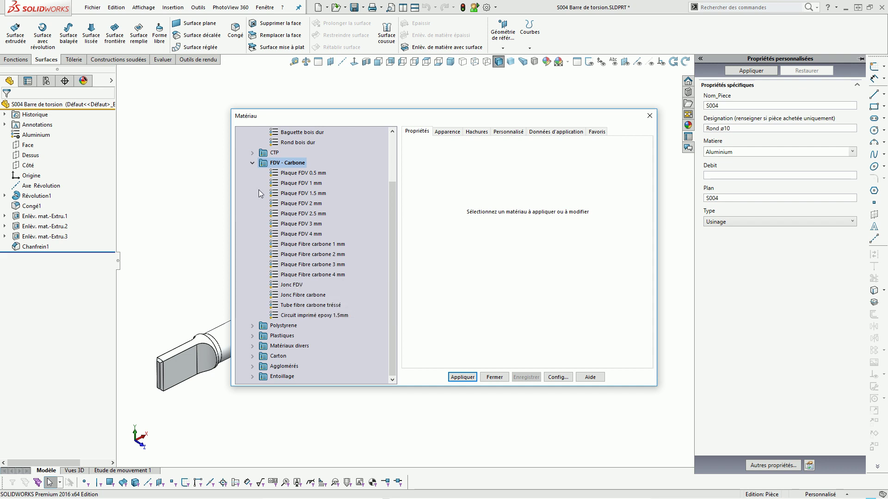
{"action": "left_click", "coordinate": [252, 163]}
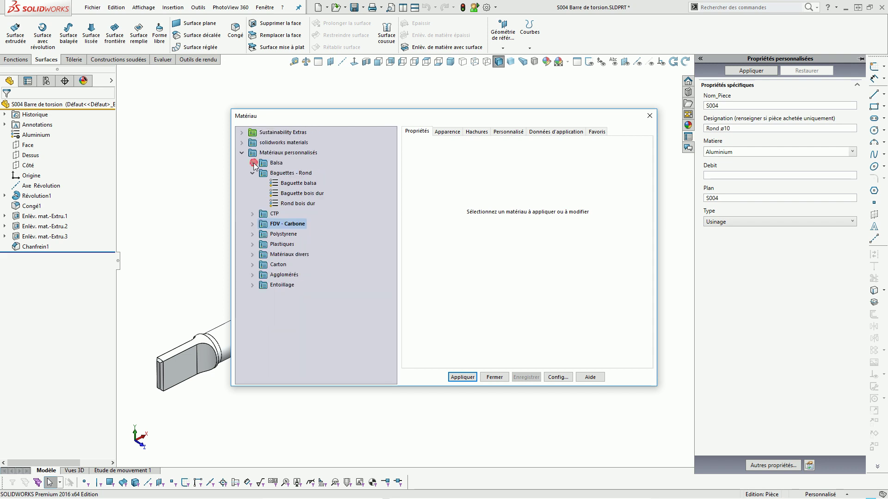
- Examine the materials listed in the Polystyrene, Plastiques and Matériaux divers categories
{"action": "left_click", "coordinate": [252, 234]}
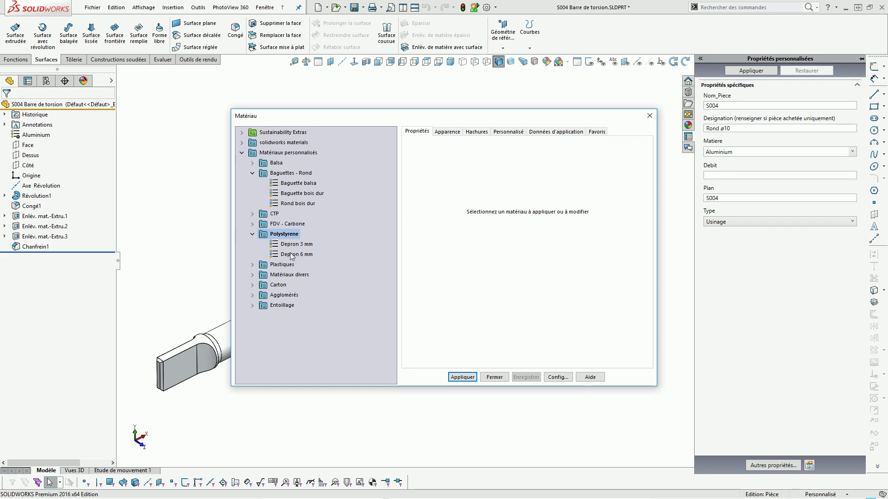
{"action": "left_click", "coordinate": [253, 235]}
{"action": "left_click", "coordinate": [253, 244]}
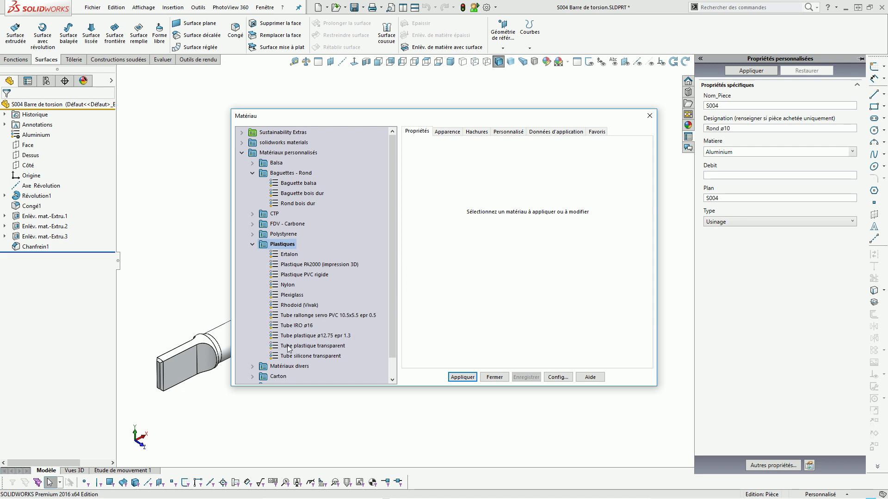
{"action": "left_click", "coordinate": [252, 244]}
{"action": "left_click", "coordinate": [252, 254]}
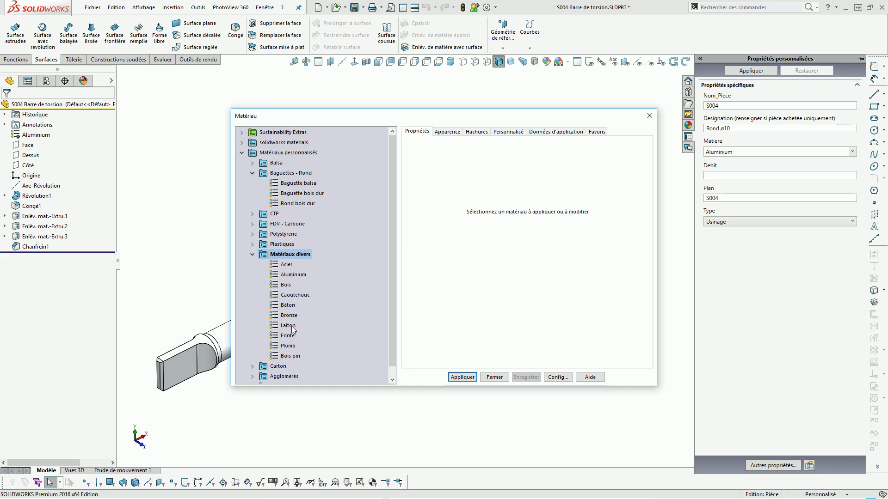
{"action": "left_click", "coordinate": [252, 254]}
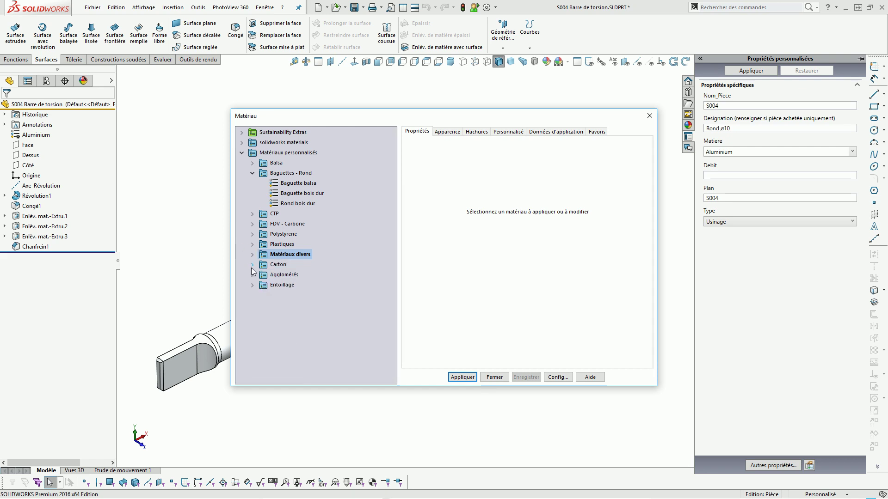
- Examine the Carton, Agglomérés and Entoillage categories, including the properties of Oracover, and collapse Baguettes - Rond
{"action": "left_click", "coordinate": [252, 265]}
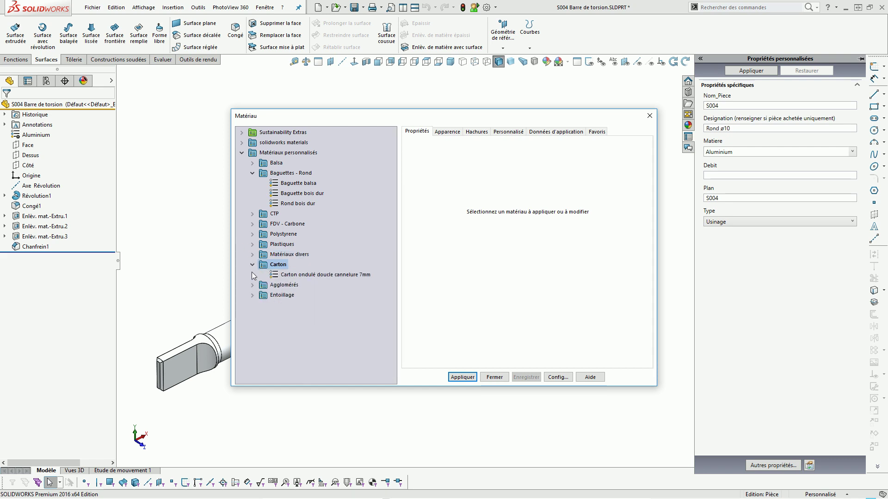
{"action": "left_click", "coordinate": [252, 266]}
{"action": "left_click", "coordinate": [252, 275]}
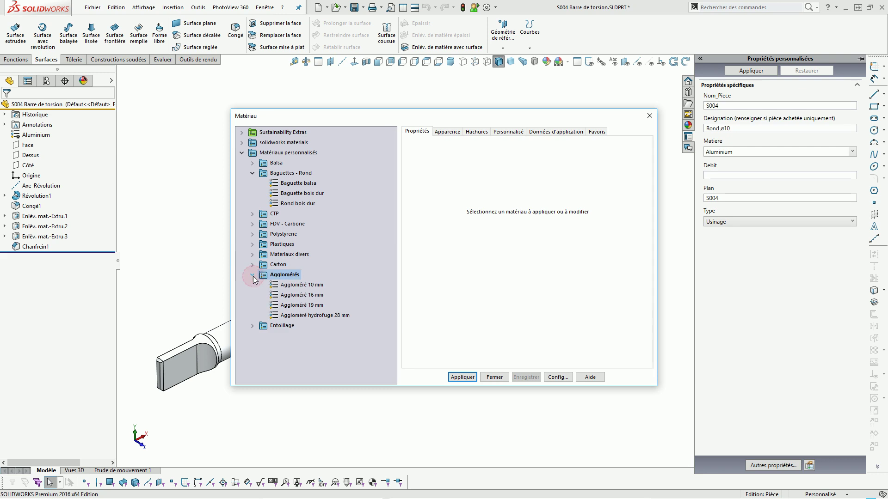
{"action": "left_click", "coordinate": [252, 275]}
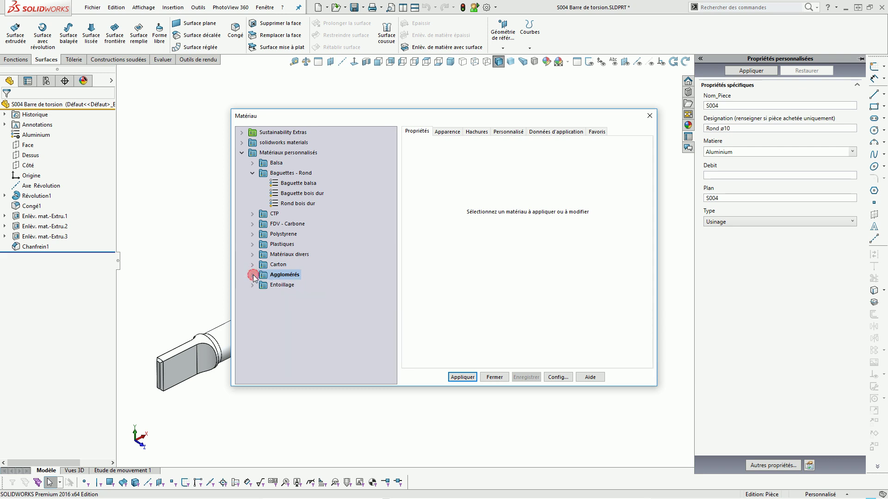
{"action": "left_click", "coordinate": [252, 285]}
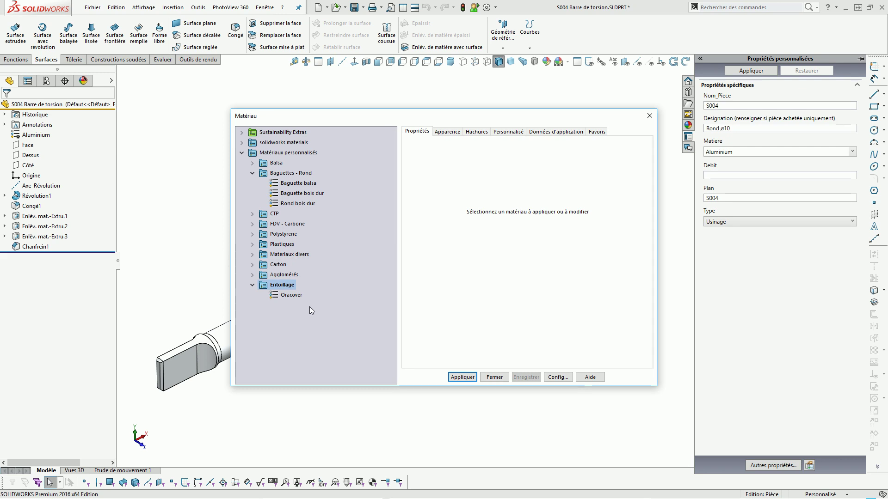
{"action": "left_click", "coordinate": [298, 297]}
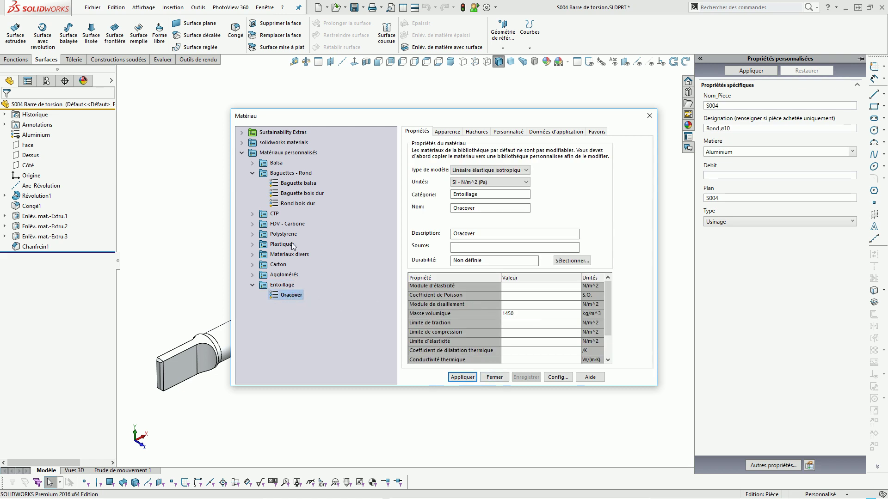
{"action": "double_click", "coordinate": [262, 172]}
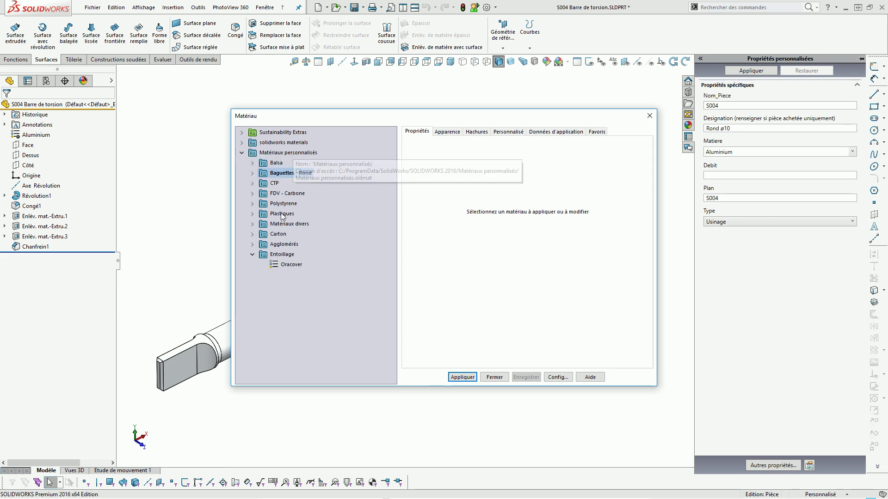
- Apply the CTP 20/10 material from the custom library's CTP category to the S004 Barre de torsion part
{"action": "left_click", "coordinate": [255, 255]}
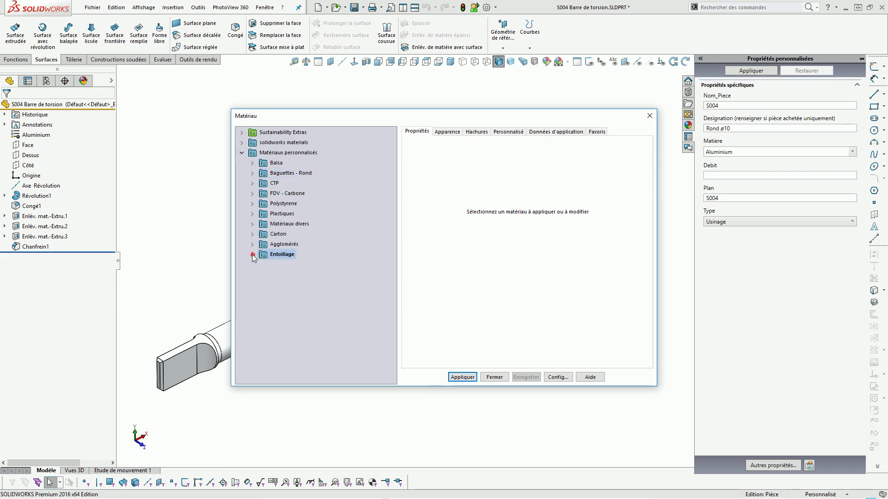
{"action": "left_click", "coordinate": [252, 183]}
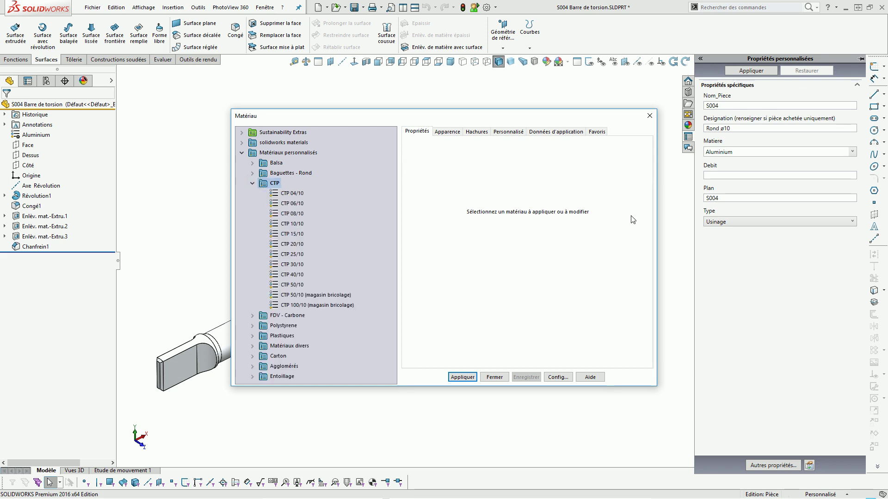
{"action": "left_click", "coordinate": [306, 246]}
{"action": "left_click", "coordinate": [462, 377]}
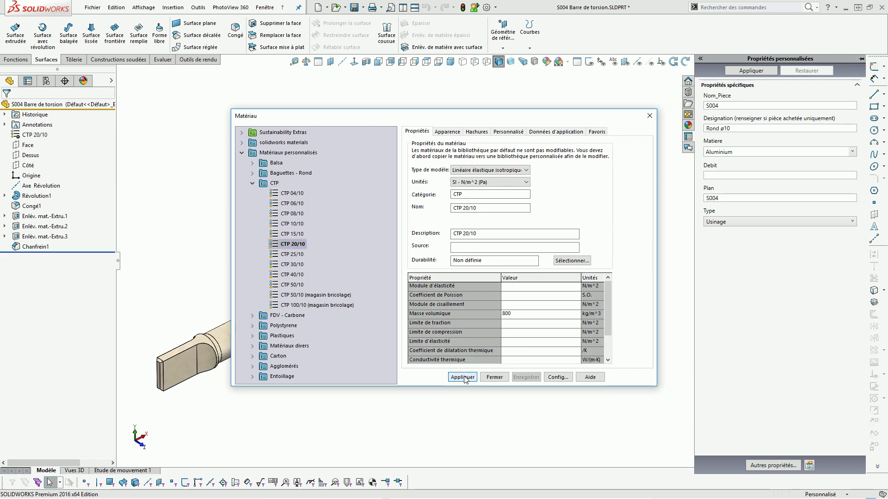
{"action": "left_click", "coordinate": [493, 378]}
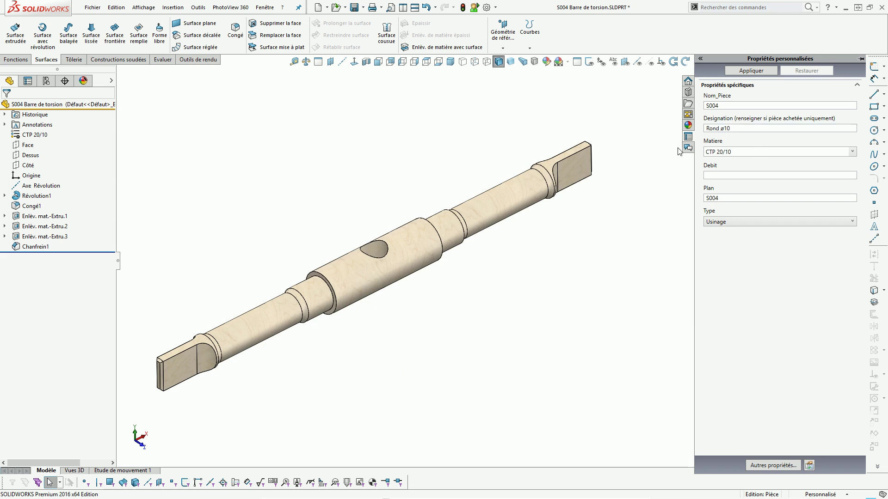
- Examine the wood texture on the part's central cylinder and check the part's mass properties
{"action": "scroll", "coordinate": [397, 259], "scroll_direction": "down", "scroll_amount": 3}
{"action": "left_click", "coordinate": [357, 295]}
{"action": "scroll", "coordinate": [357, 295], "scroll_direction": "down", "scroll_amount": 4}
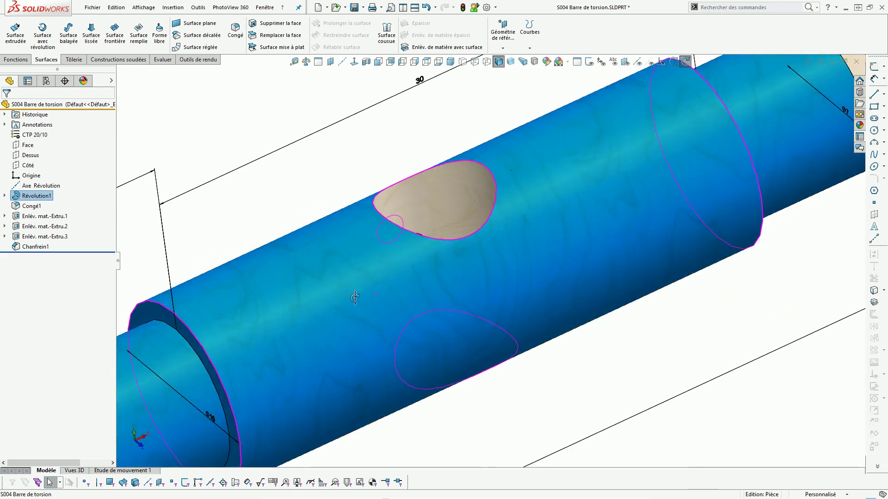
{"action": "left_click", "coordinate": [318, 181]}
{"action": "scroll", "coordinate": [350, 295], "scroll_direction": "up", "scroll_amount": 5}
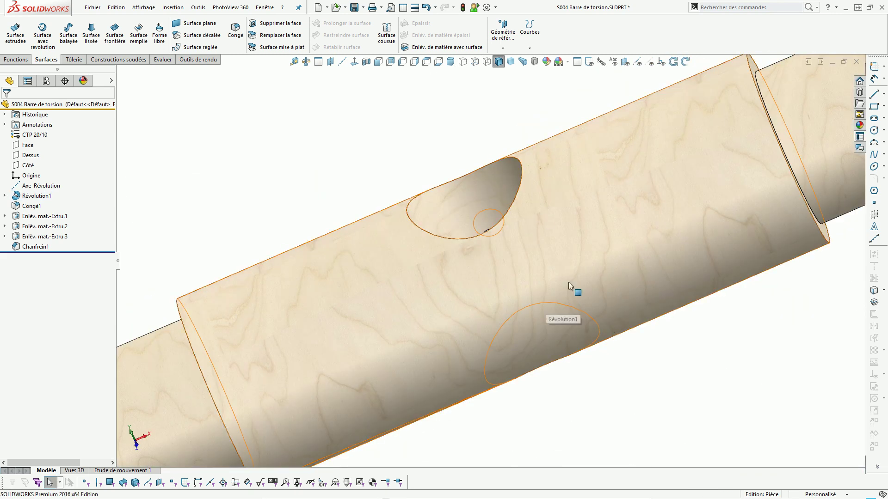
{"action": "scroll", "coordinate": [581, 271], "scroll_direction": "up", "scroll_amount": 5}
{"action": "middle_click_drag", "start_coordinate": [581, 271], "coordinate": [591, 237]}
{"action": "left_click", "coordinate": [305, 62]}
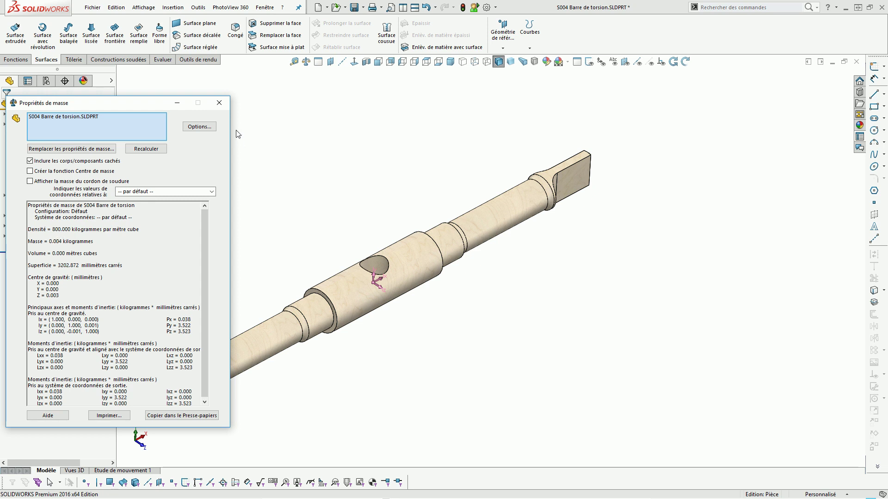
{"action": "left_click", "coordinate": [219, 102]}
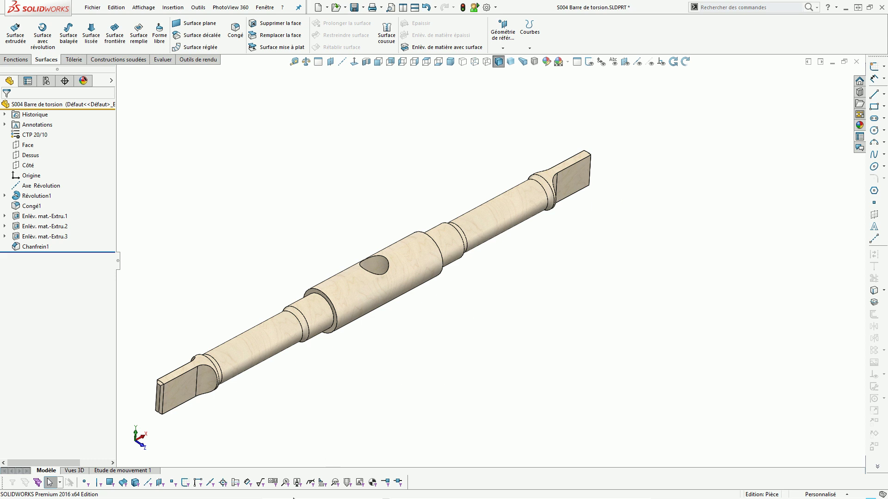
- Switch to the AS-S002 Stabilisateur drawing and examine the numbered balloons on its plan view
{"action": "key", "text": "super"}
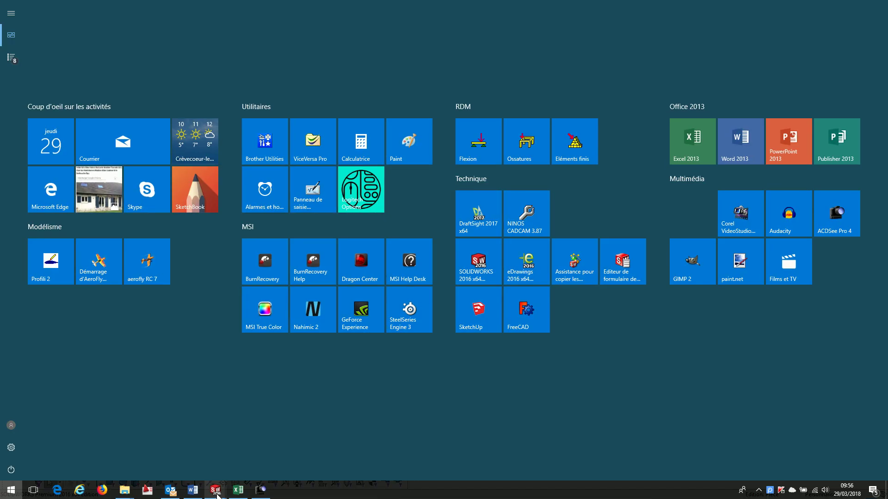
{"action": "mouse_move", "coordinate": [216, 491]}
{"action": "left_click", "coordinate": [233, 445]}
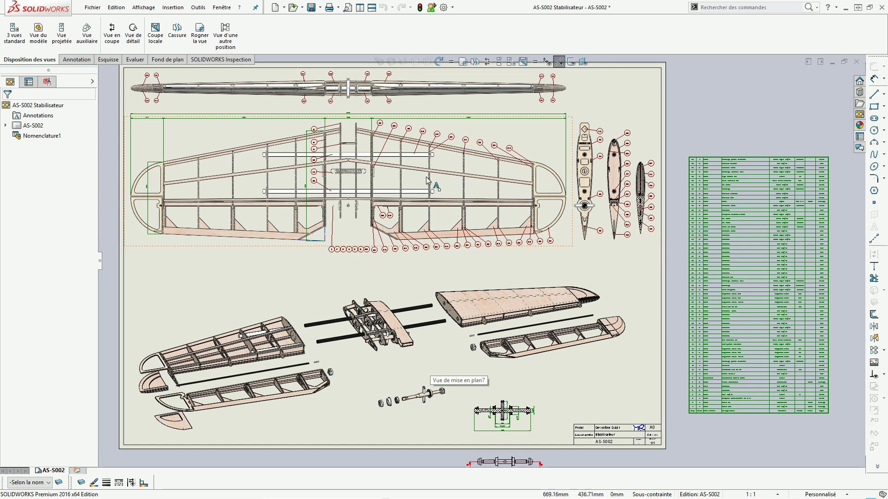
{"action": "scroll", "coordinate": [439, 139], "scroll_direction": "down", "scroll_amount": 3}
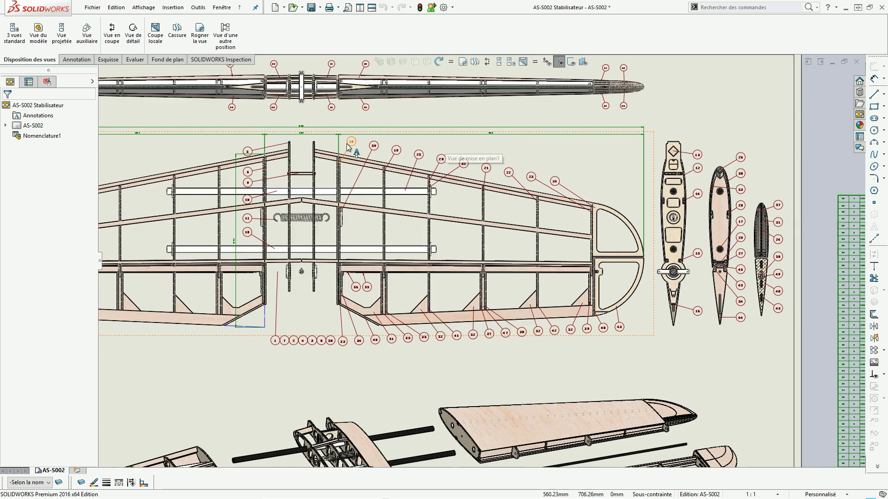
{"action": "scroll", "coordinate": [555, 180], "scroll_direction": "down", "scroll_amount": 3}
{"action": "scroll", "coordinate": [540, 197], "scroll_direction": "down", "scroll_amount": 2}
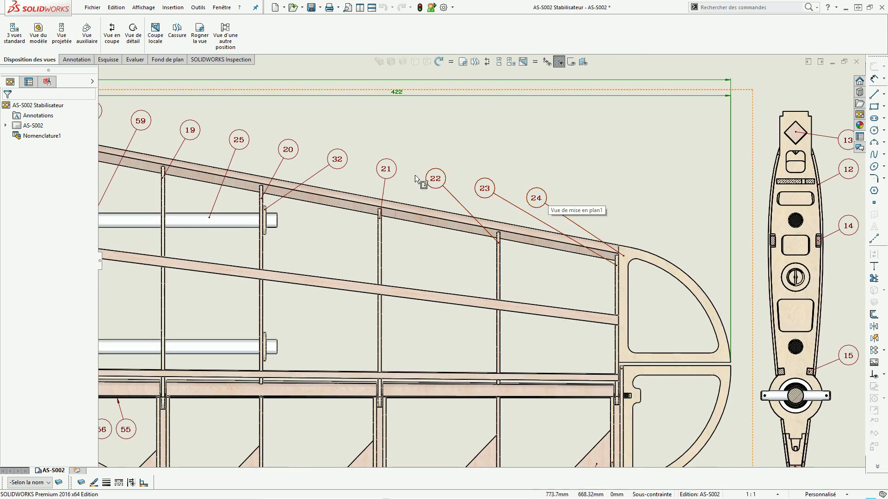
{"action": "scroll", "coordinate": [405, 160], "scroll_direction": "up", "scroll_amount": 2}
{"action": "scroll", "coordinate": [404, 159], "scroll_direction": "up", "scroll_amount": 5}
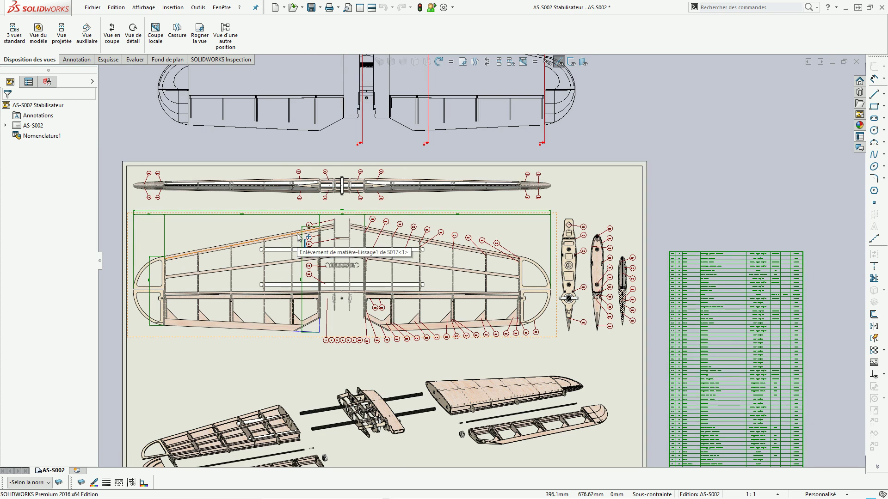
{"action": "scroll", "coordinate": [486, 259], "scroll_direction": "up", "scroll_amount": 4}
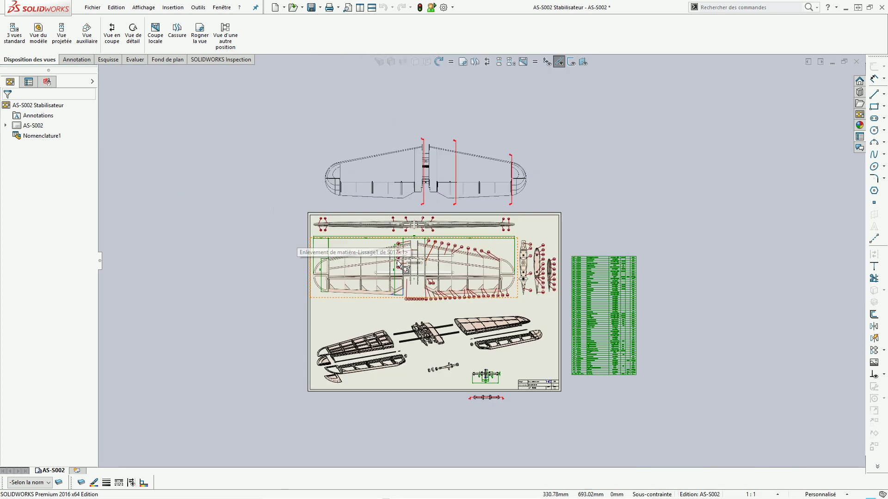
- Examine the bill of materials beside the drawing sheet, including the row for part S004
{"action": "scroll", "coordinate": [606, 370], "scroll_direction": "down", "scroll_amount": 3}
{"action": "scroll", "coordinate": [685, 351], "scroll_direction": "down", "scroll_amount": 2}
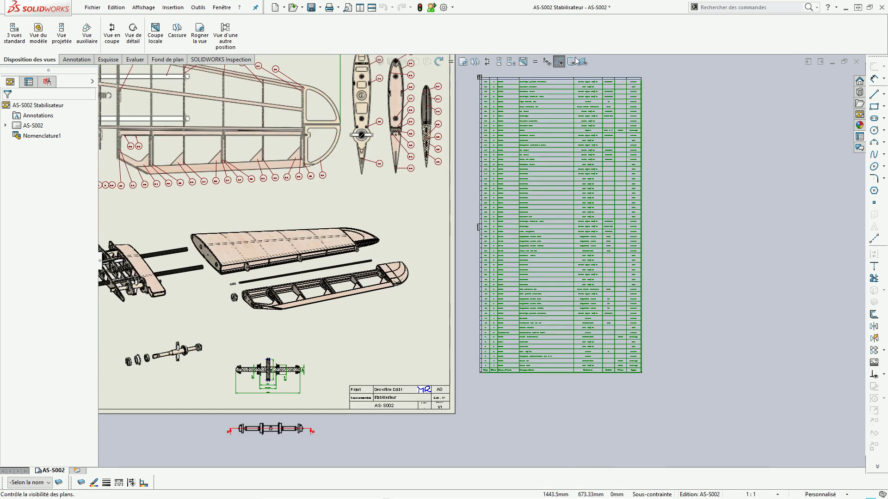
{"action": "scroll", "coordinate": [516, 309], "scroll_direction": "down", "scroll_amount": 2}
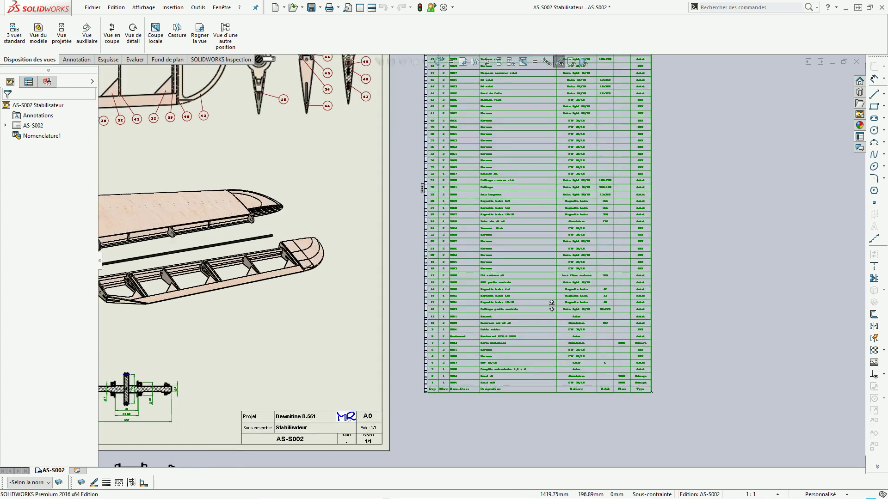
{"action": "scroll", "coordinate": [520, 314], "scroll_direction": "down", "scroll_amount": 2}
{"action": "scroll", "coordinate": [520, 314], "scroll_direction": "down", "scroll_amount": 3}
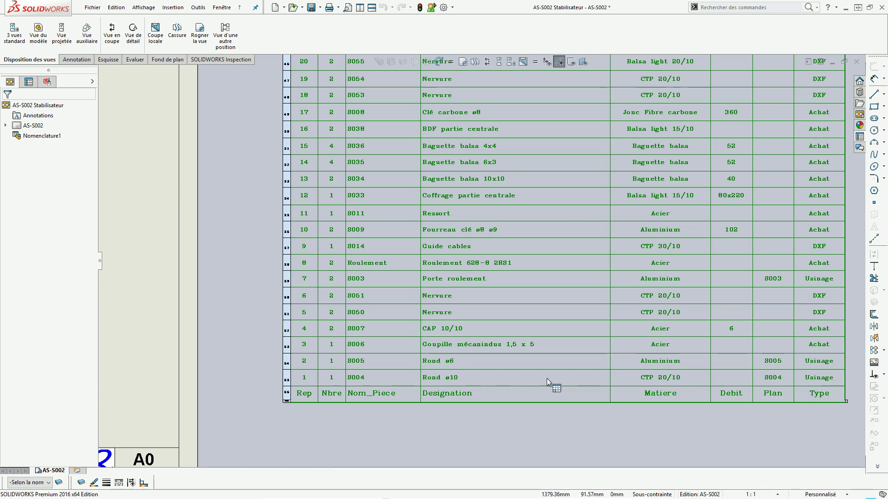
{"action": "scroll", "coordinate": [522, 356], "scroll_direction": "up", "scroll_amount": 10}
{"action": "scroll", "coordinate": [475, 173], "scroll_direction": "up", "scroll_amount": 6}
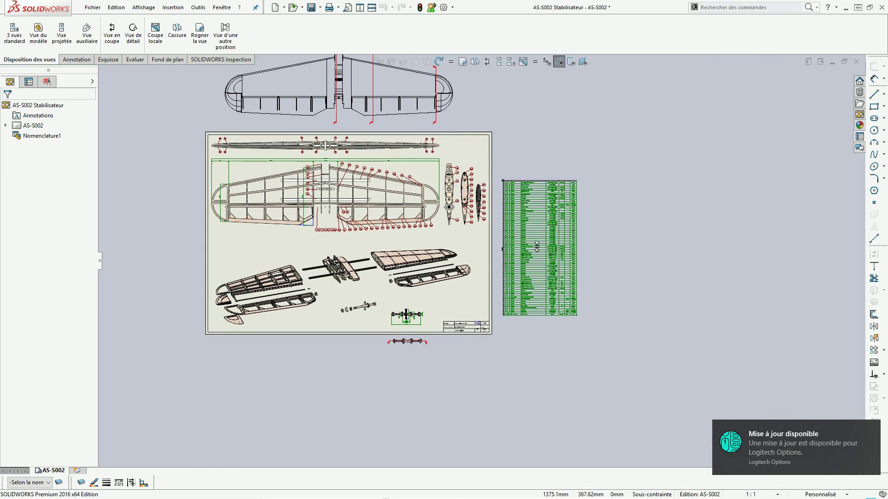
{"action": "scroll", "coordinate": [536, 246], "scroll_direction": "down", "scroll_amount": 2}
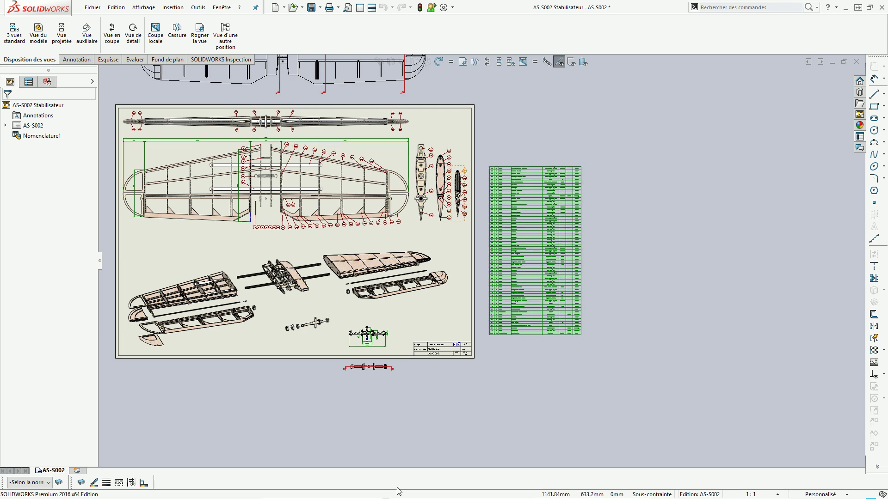
- Switch to the AS-S002 Nomenclature workbook in Excel and review the full parts list
{"action": "key", "text": "super"}
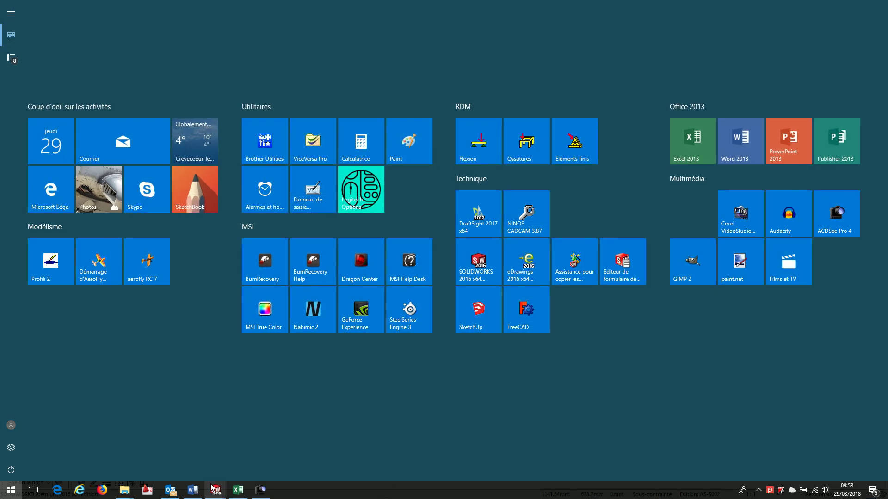
{"action": "left_click", "coordinate": [237, 490]}
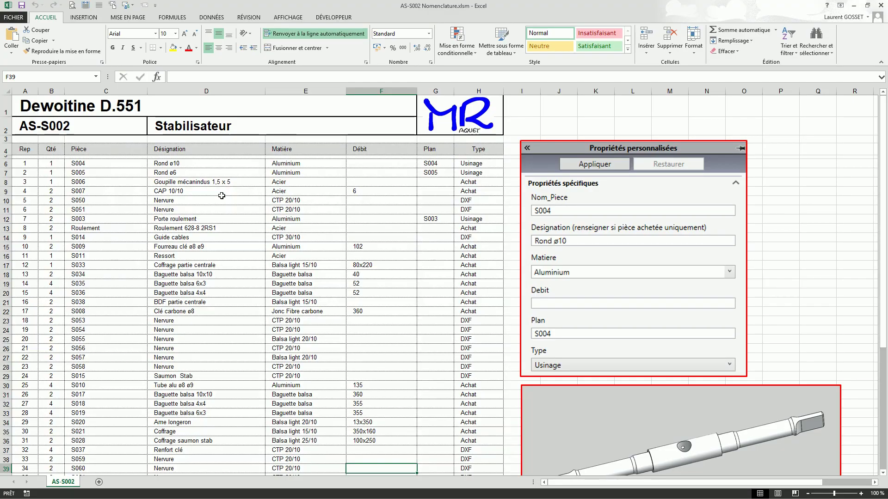
{"action": "scroll", "coordinate": [140, 198], "scroll_direction": "down", "scroll_amount": 6}
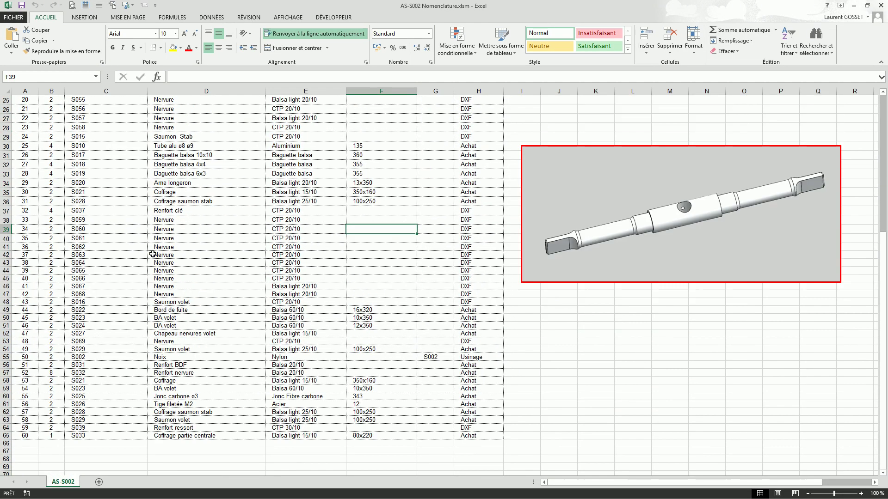
{"action": "scroll", "coordinate": [153, 254], "scroll_direction": "up", "scroll_amount": 6}
- Compare the part name, designation, material, cut size and plan cells of row S004 with the pictured custom properties form
{"action": "left_click_drag", "start_coordinate": [21, 161], "coordinate": [467, 167]}
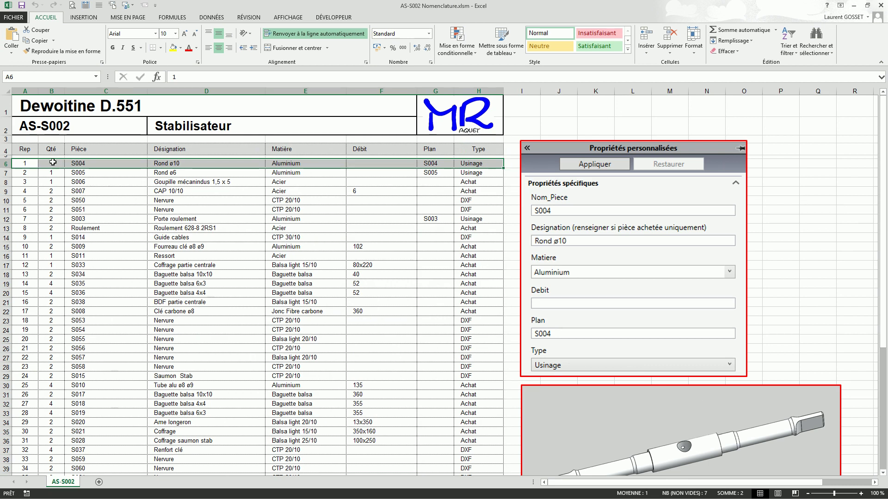
{"action": "left_click", "coordinate": [90, 165]}
{"action": "left_click", "coordinate": [56, 163]}
{"action": "left_click", "coordinate": [90, 162]}
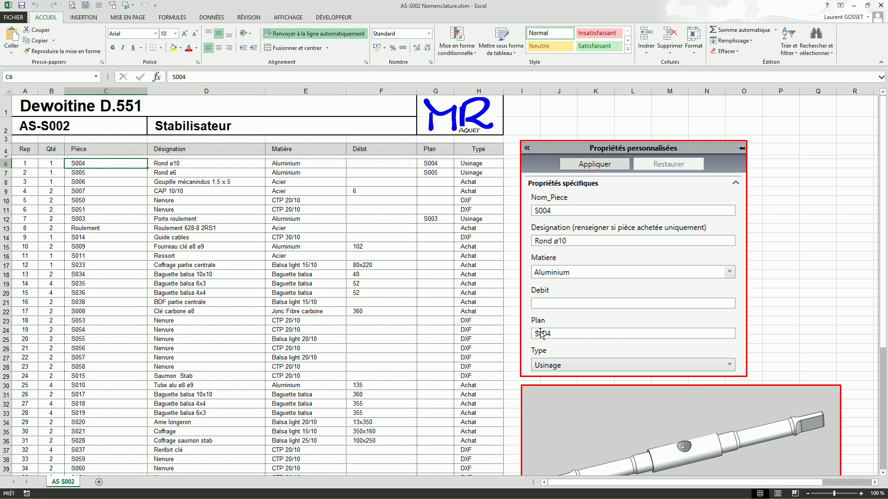
{"action": "left_click", "coordinate": [210, 164]}
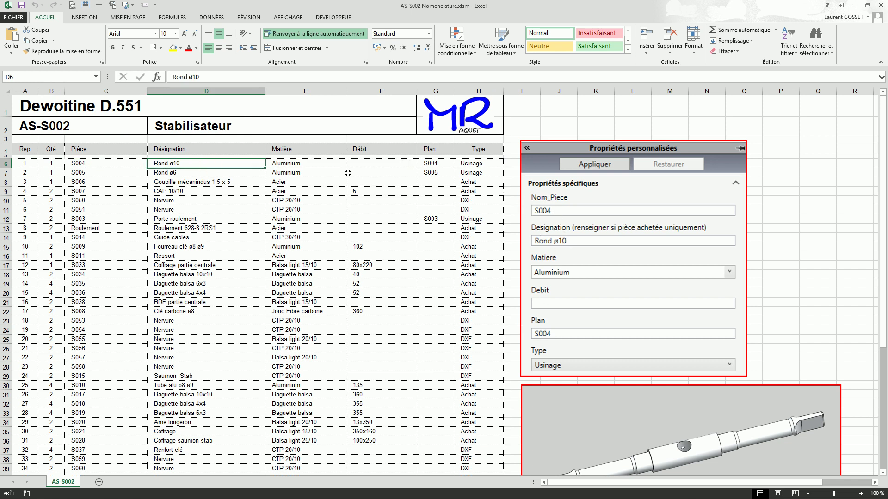
{"action": "left_click", "coordinate": [309, 165]}
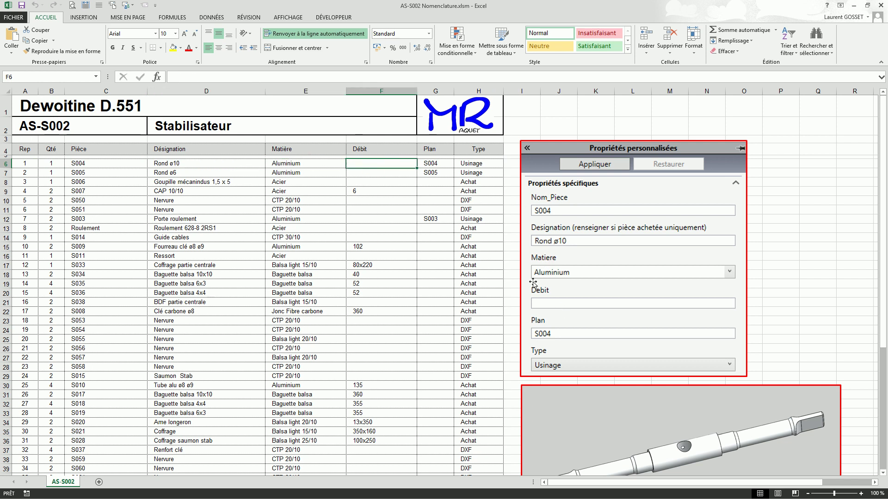
{"action": "left_click", "coordinate": [430, 164]}
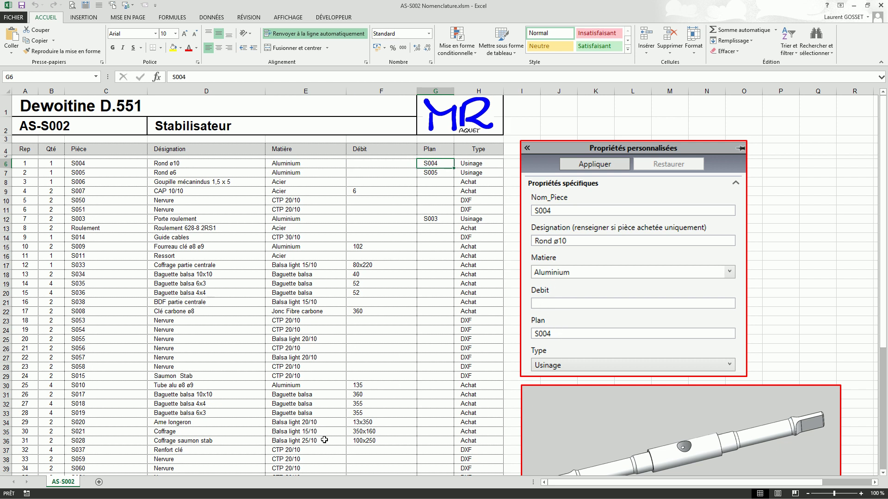
- Switch back to the S004 Barre de torsion part in SOLIDWORKS and review the Type options in its custom properties
{"action": "key", "text": "super"}
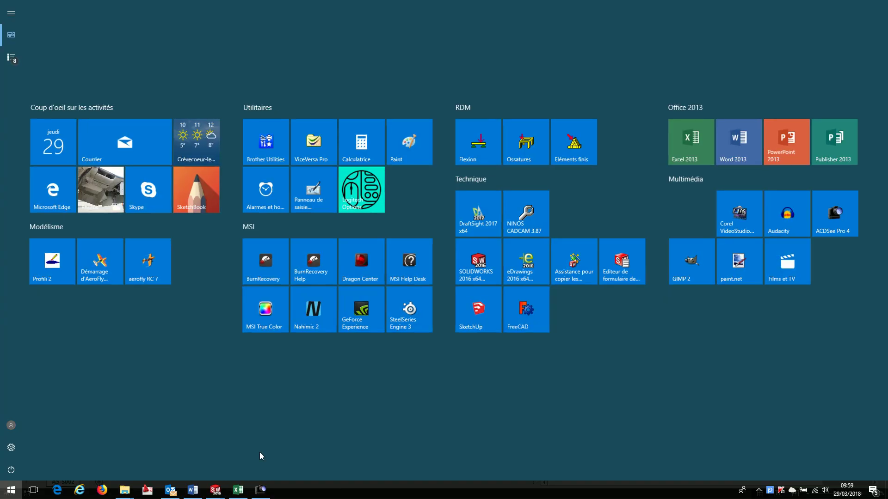
{"action": "mouse_move", "coordinate": [215, 492]}
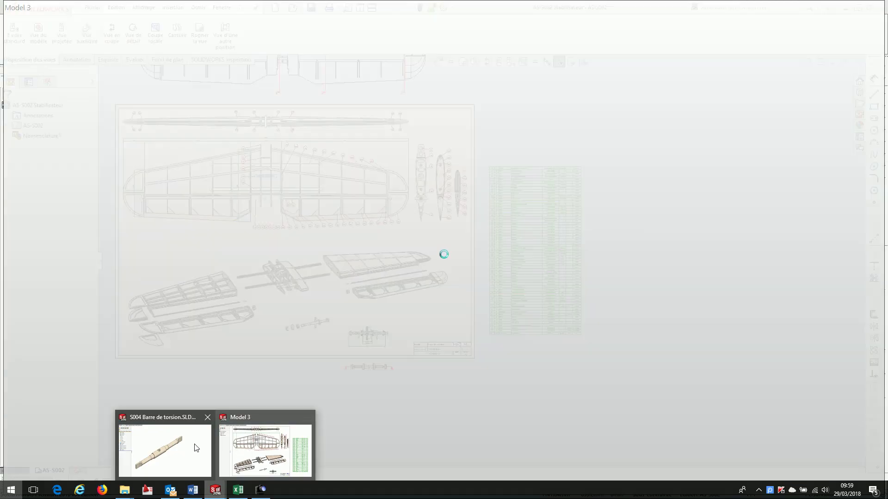
{"action": "left_click", "coordinate": [185, 444]}
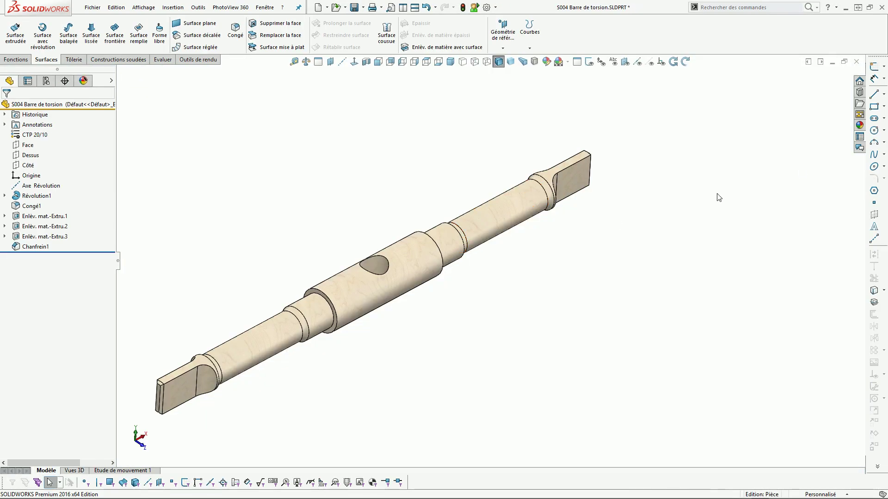
{"action": "left_click", "coordinate": [859, 138]}
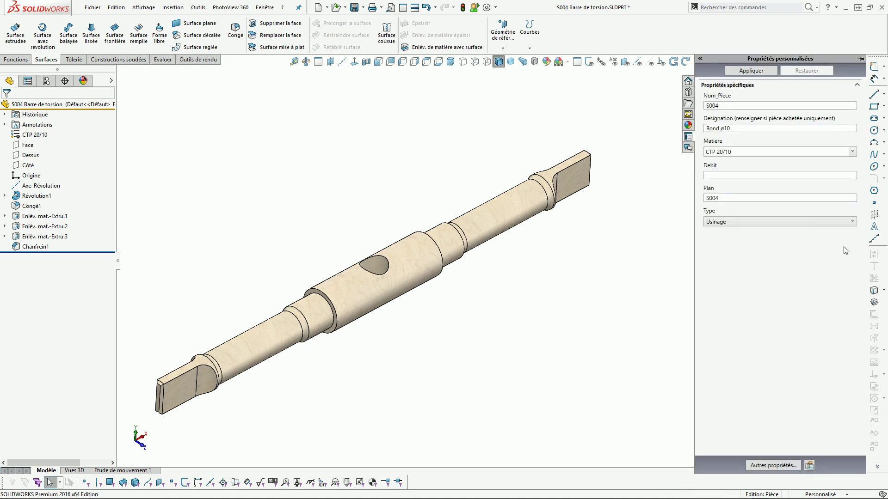
{"action": "left_click", "coordinate": [852, 222]}
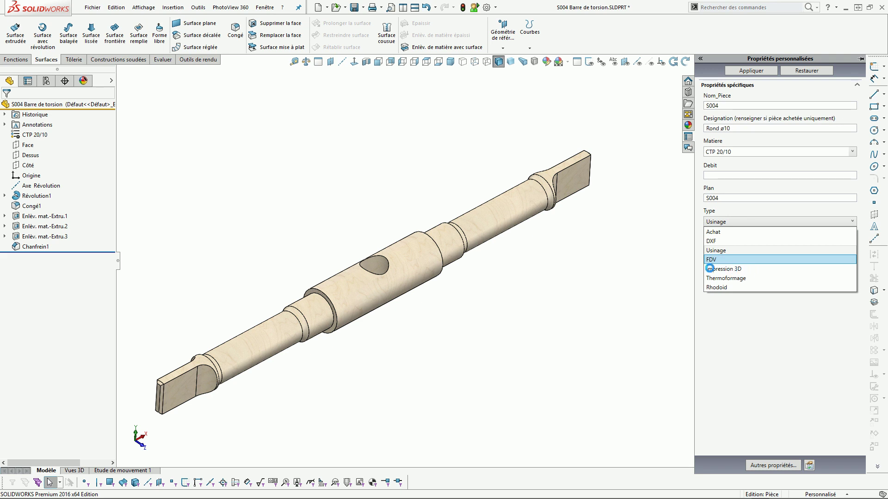
{"action": "left_click", "coordinate": [737, 269]}
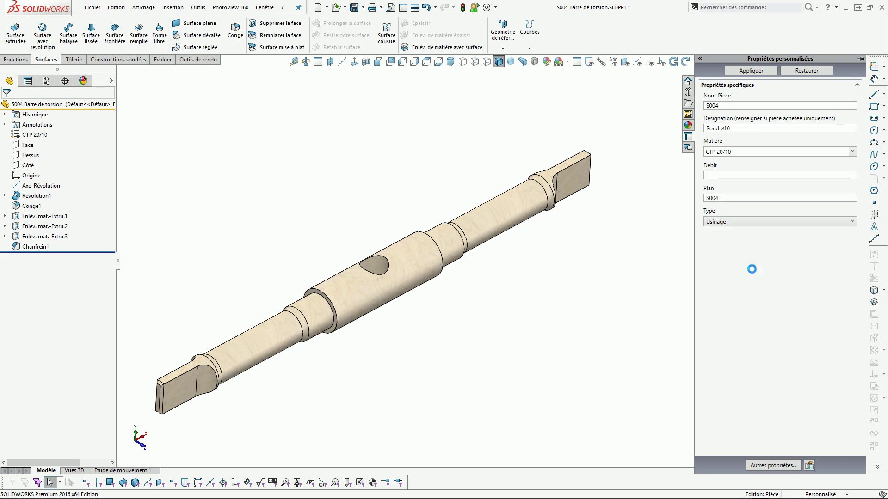
{"action": "left_click", "coordinate": [752, 222]}
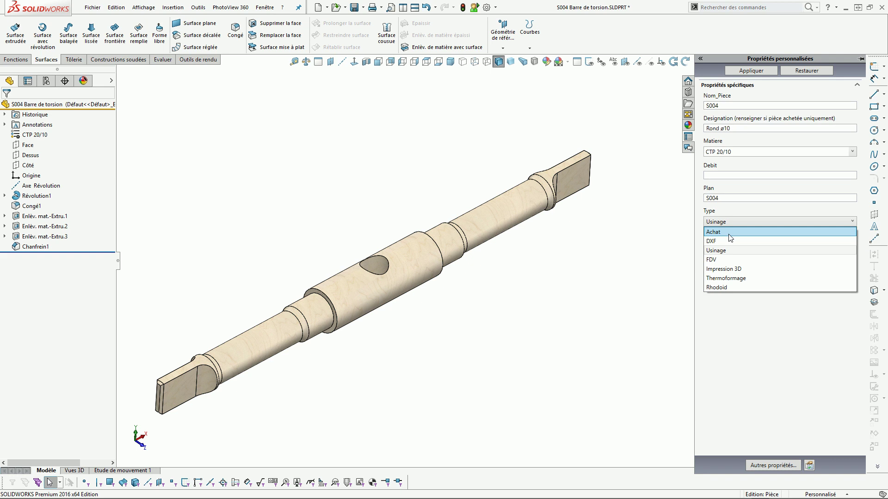
- Switch to the AS-S002 Nomenclature workbook in Excel
{"action": "key", "text": "super"}
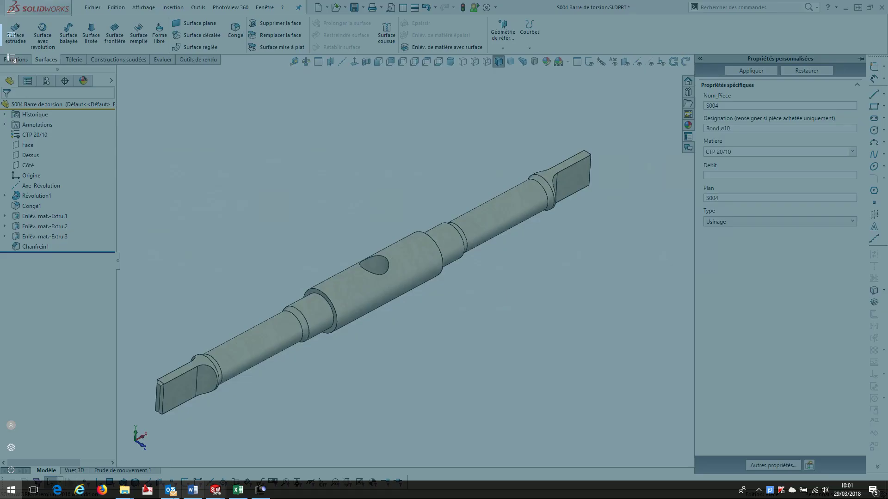
{"action": "left_click", "coordinate": [237, 490]}
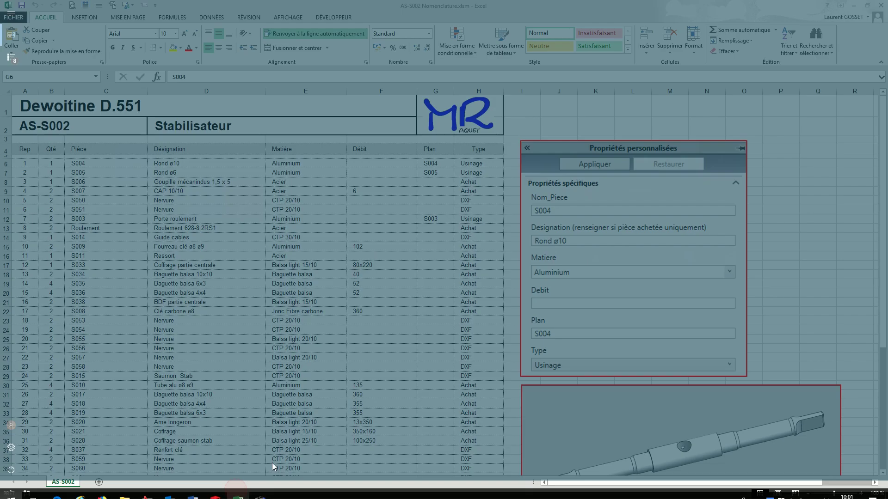